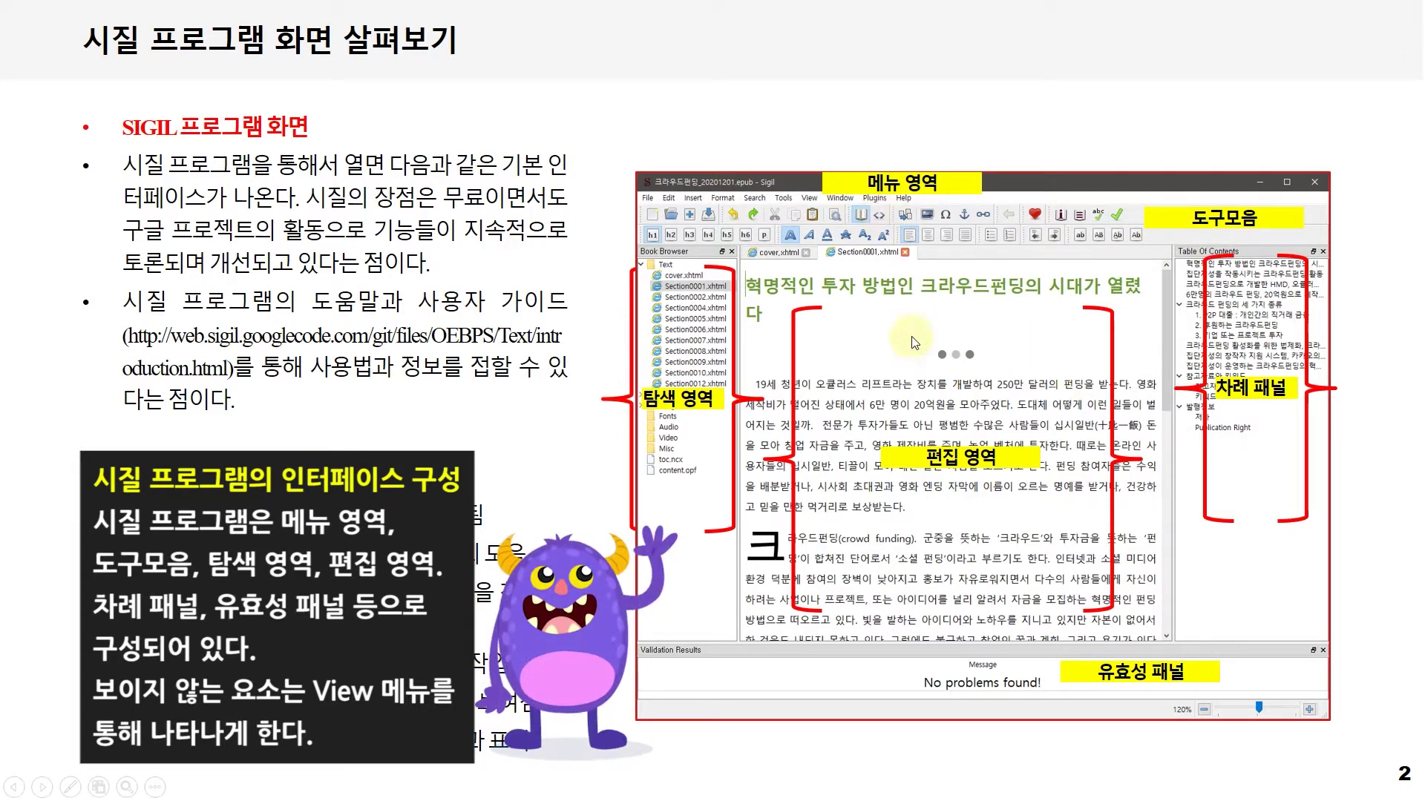
{"action": "left_click", "coordinate": [887, 443]}
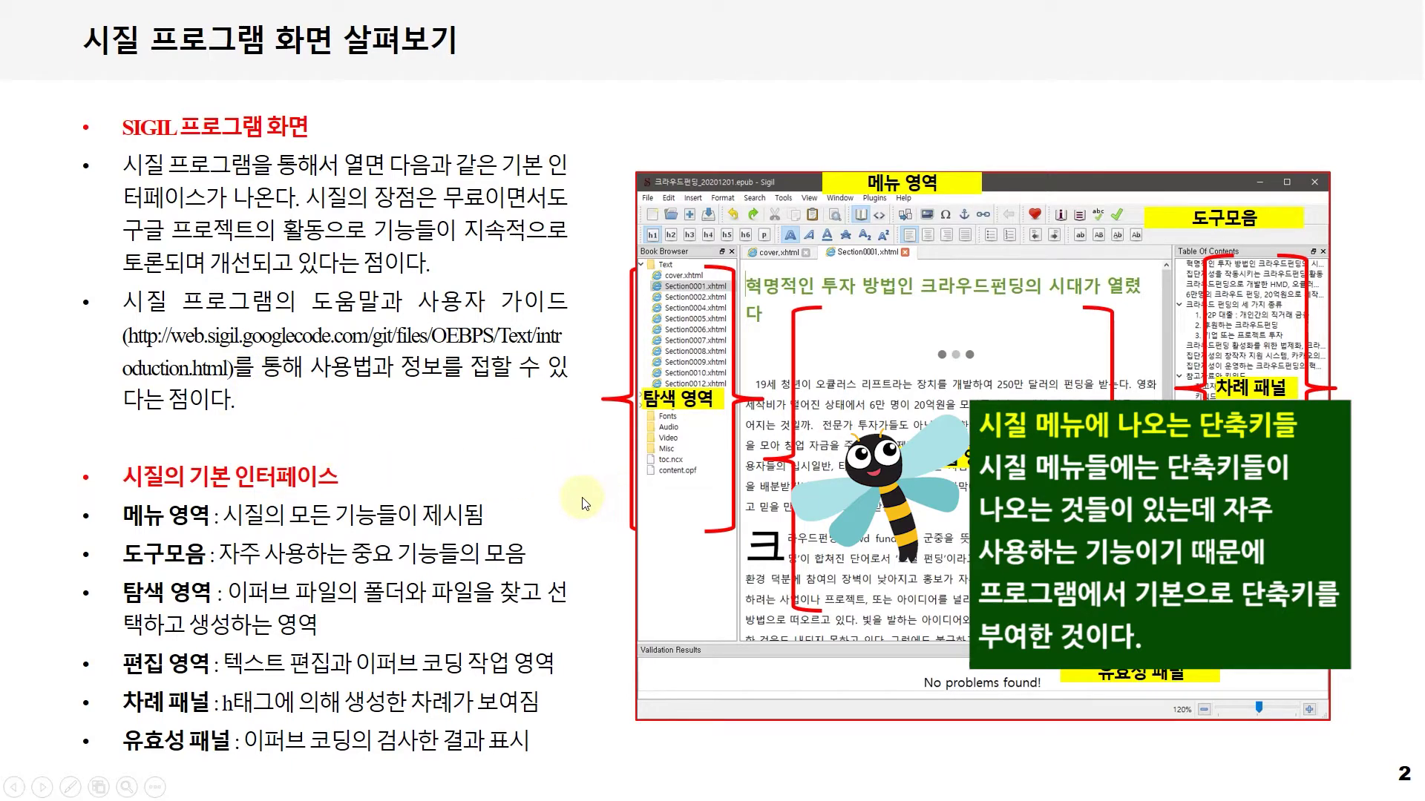
{"action": "left_click", "coordinate": [690, 516]}
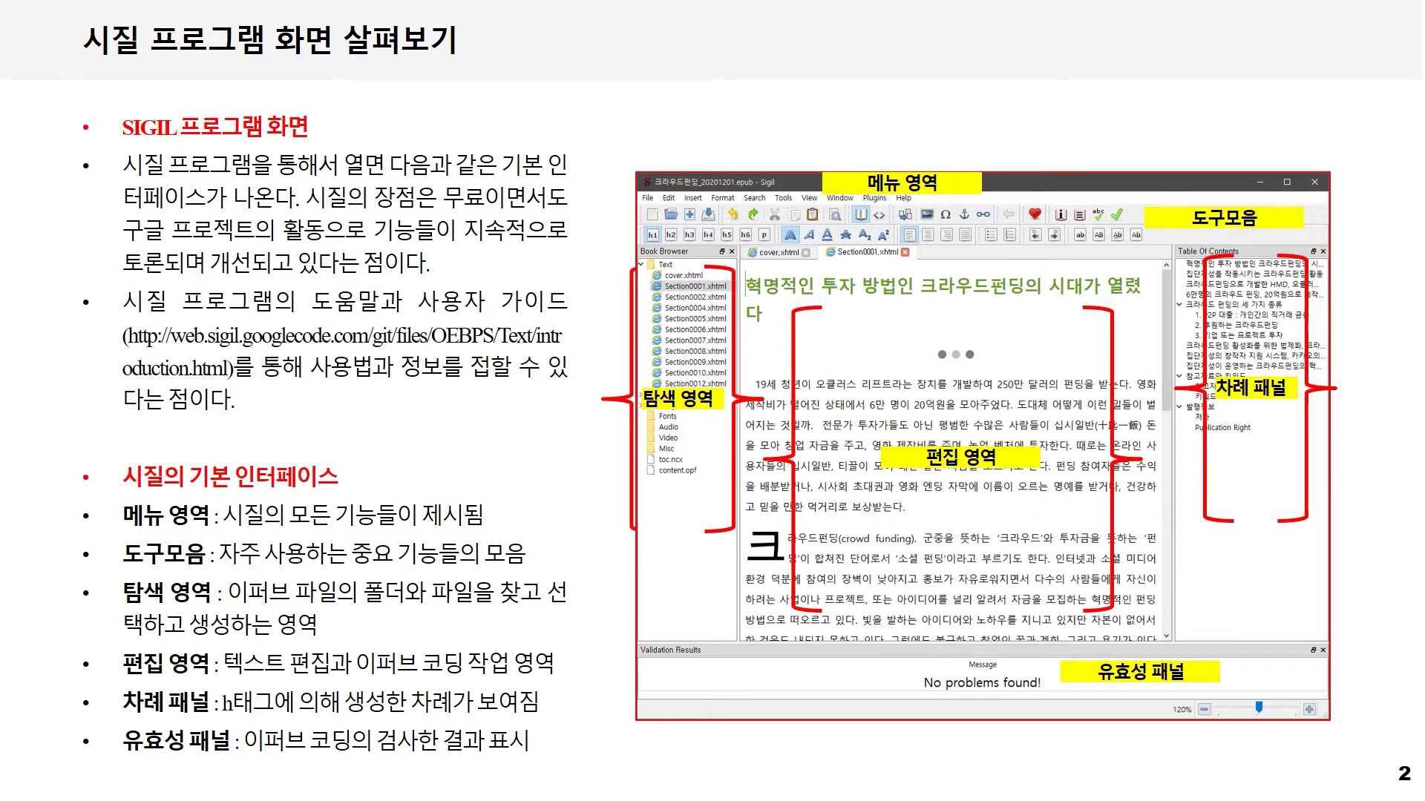
{"action": "key", "text": "Right"}
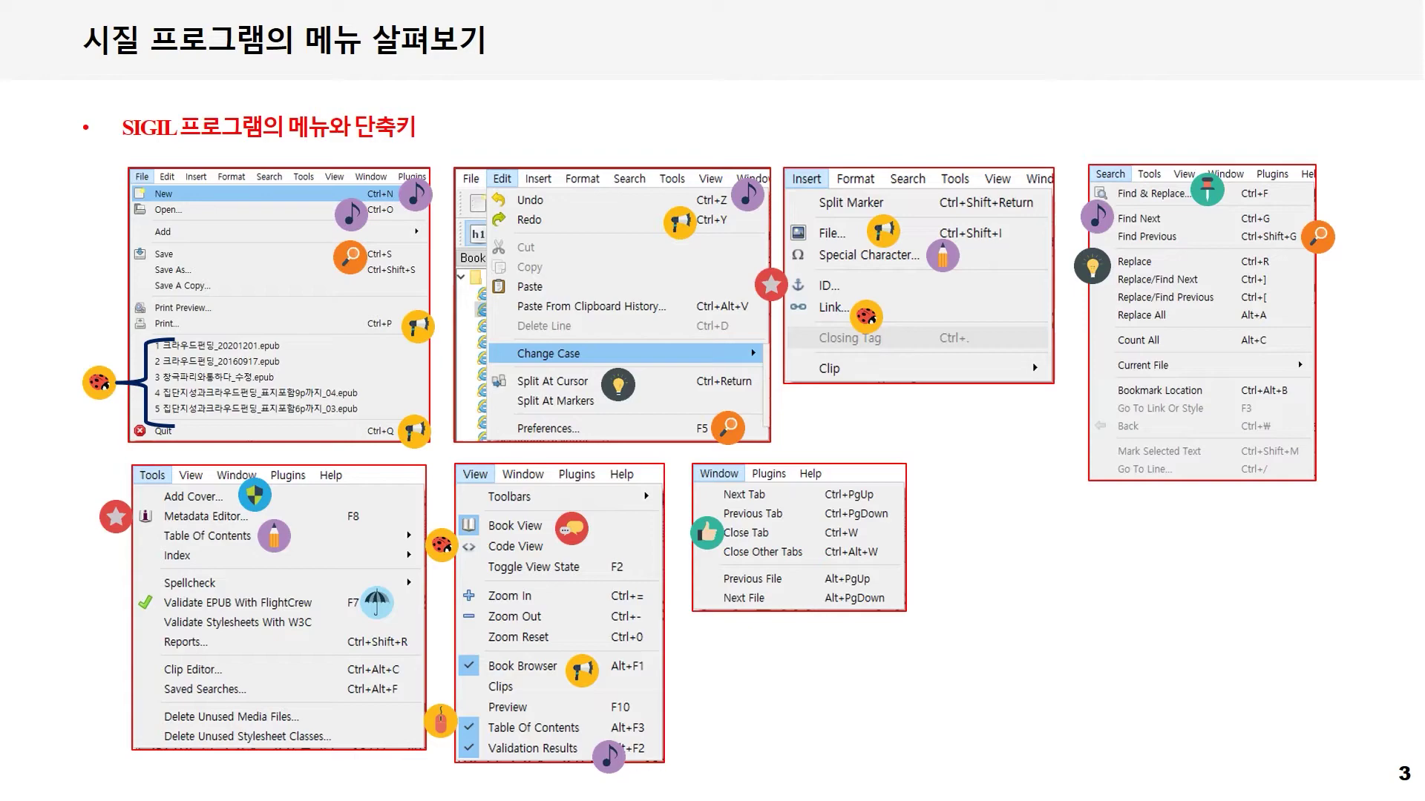
Switch to Sigil and survey its command groups, from file handling to view options, plugins and help
{"action": "key", "text": "alt+Tab"}
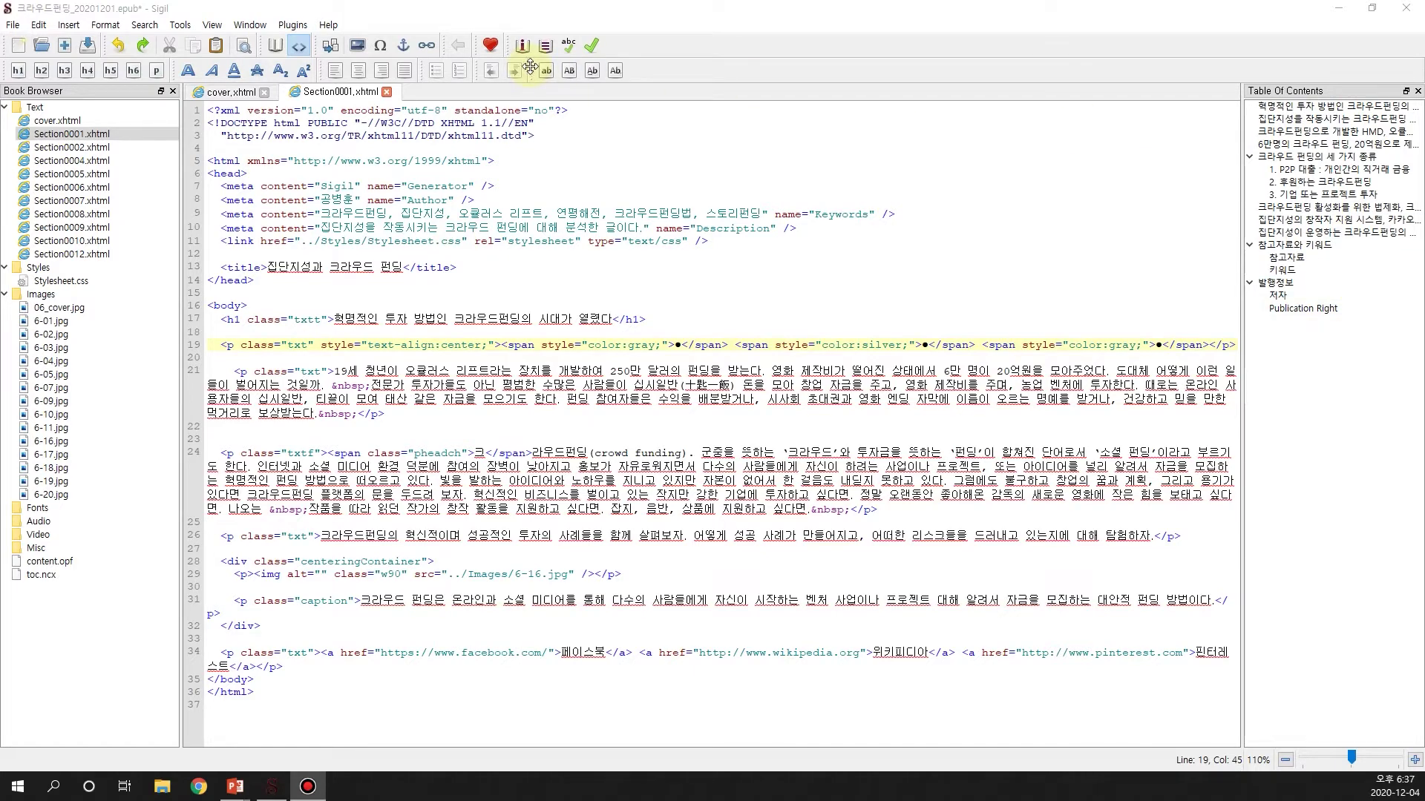
{"action": "left_click", "coordinate": [16, 27]}
{"action": "mouse_move", "coordinate": [40, 26]}
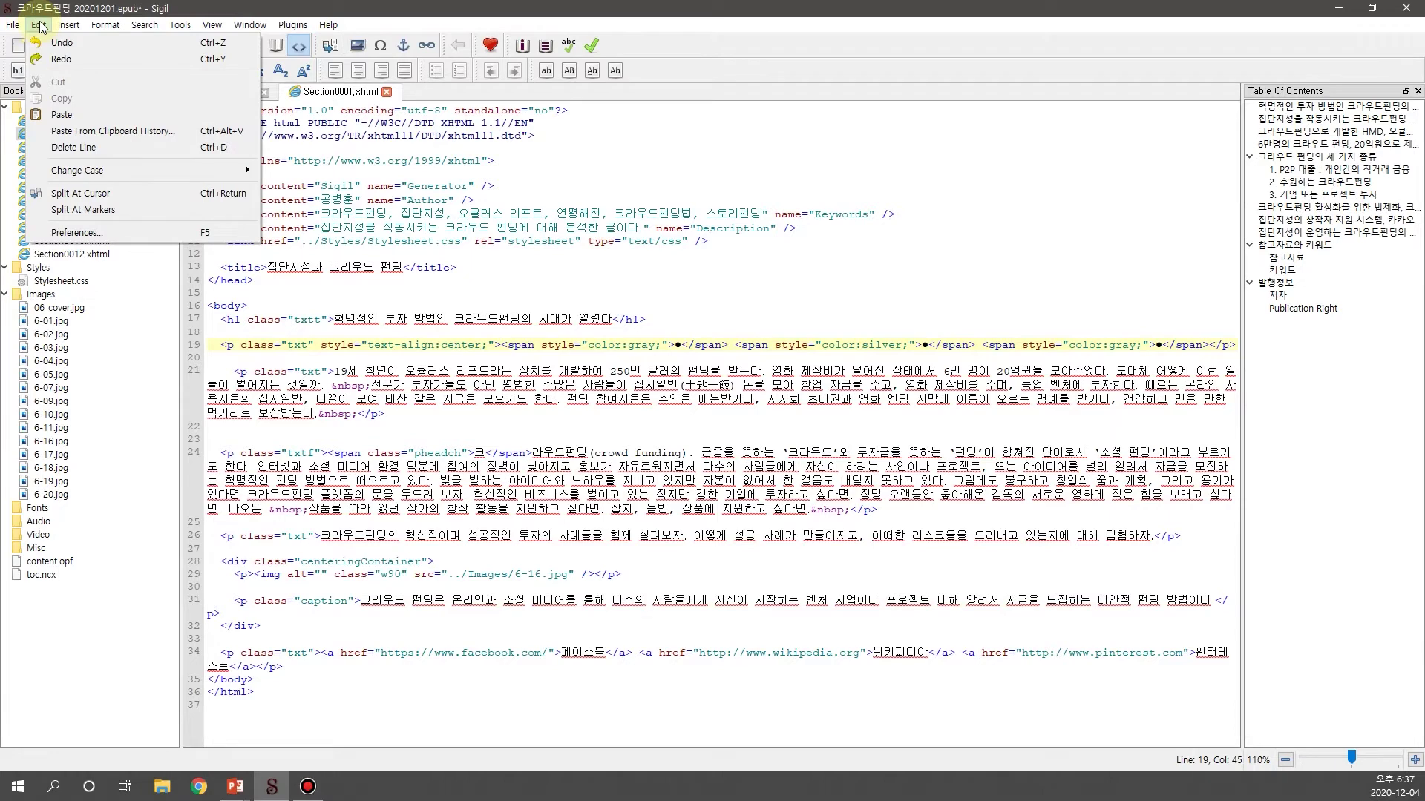
{"action": "mouse_move", "coordinate": [208, 29]}
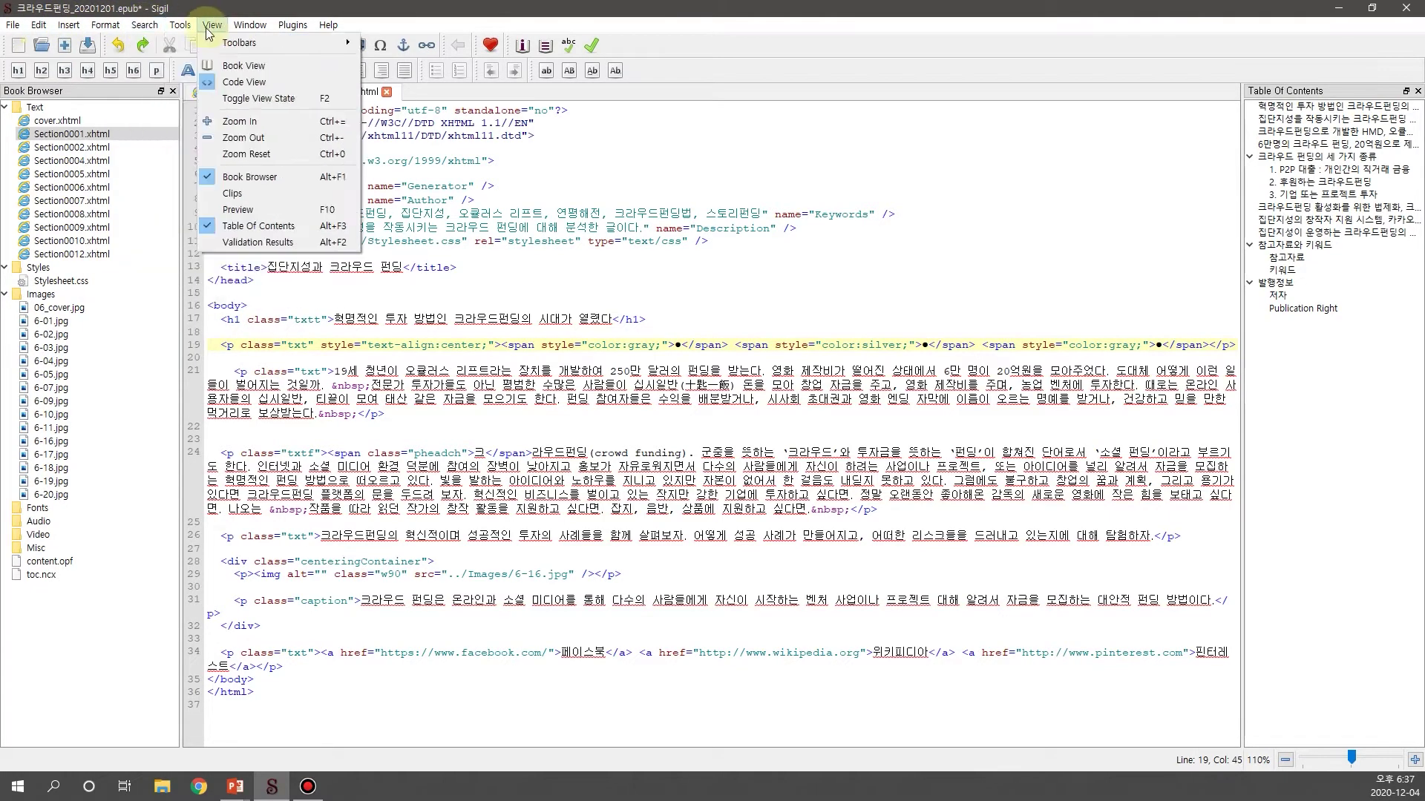
{"action": "mouse_move", "coordinate": [299, 29]}
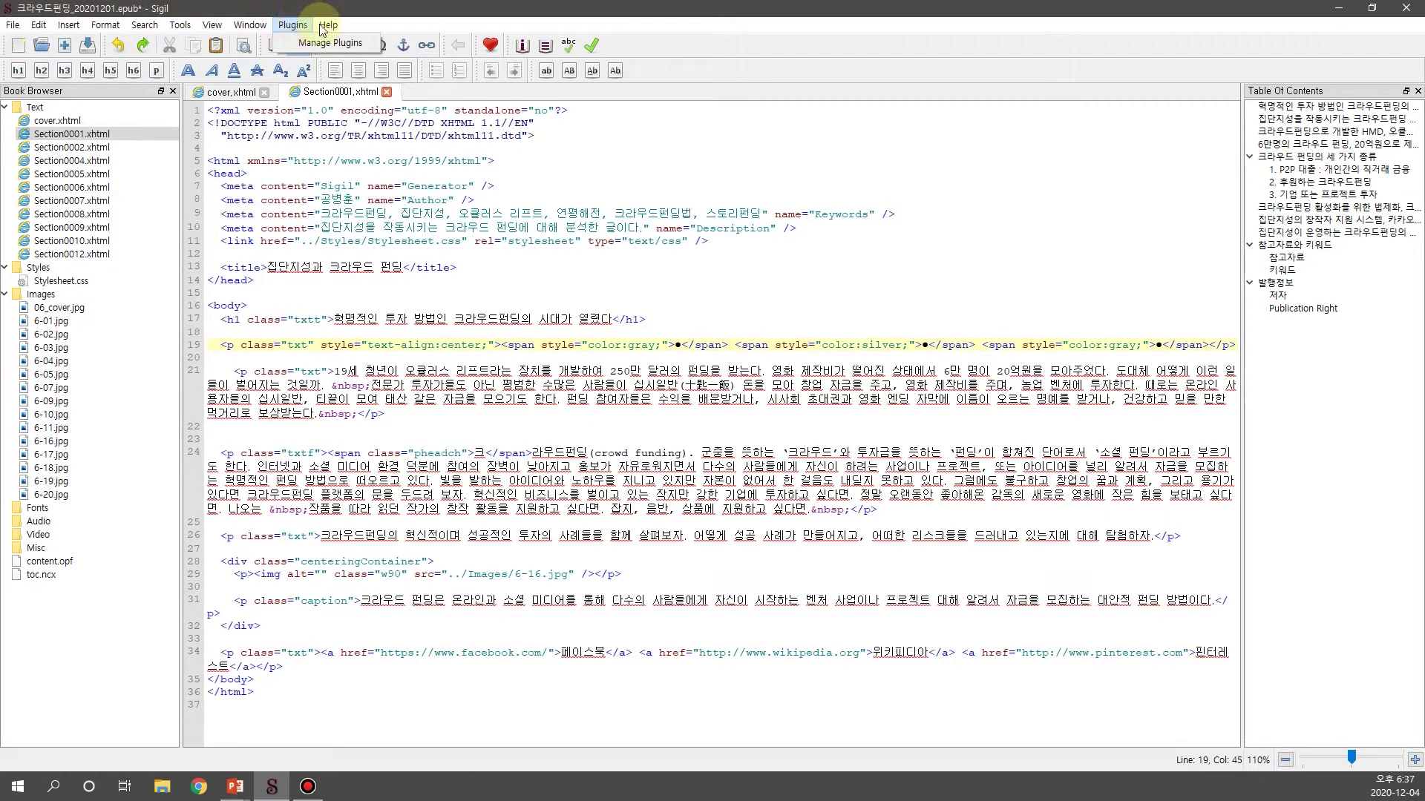
Review the available file commands, such as New, Open, Save, Save As and Print
{"action": "left_click", "coordinate": [14, 26]}
{"action": "left_click", "coordinate": [7, 22]}
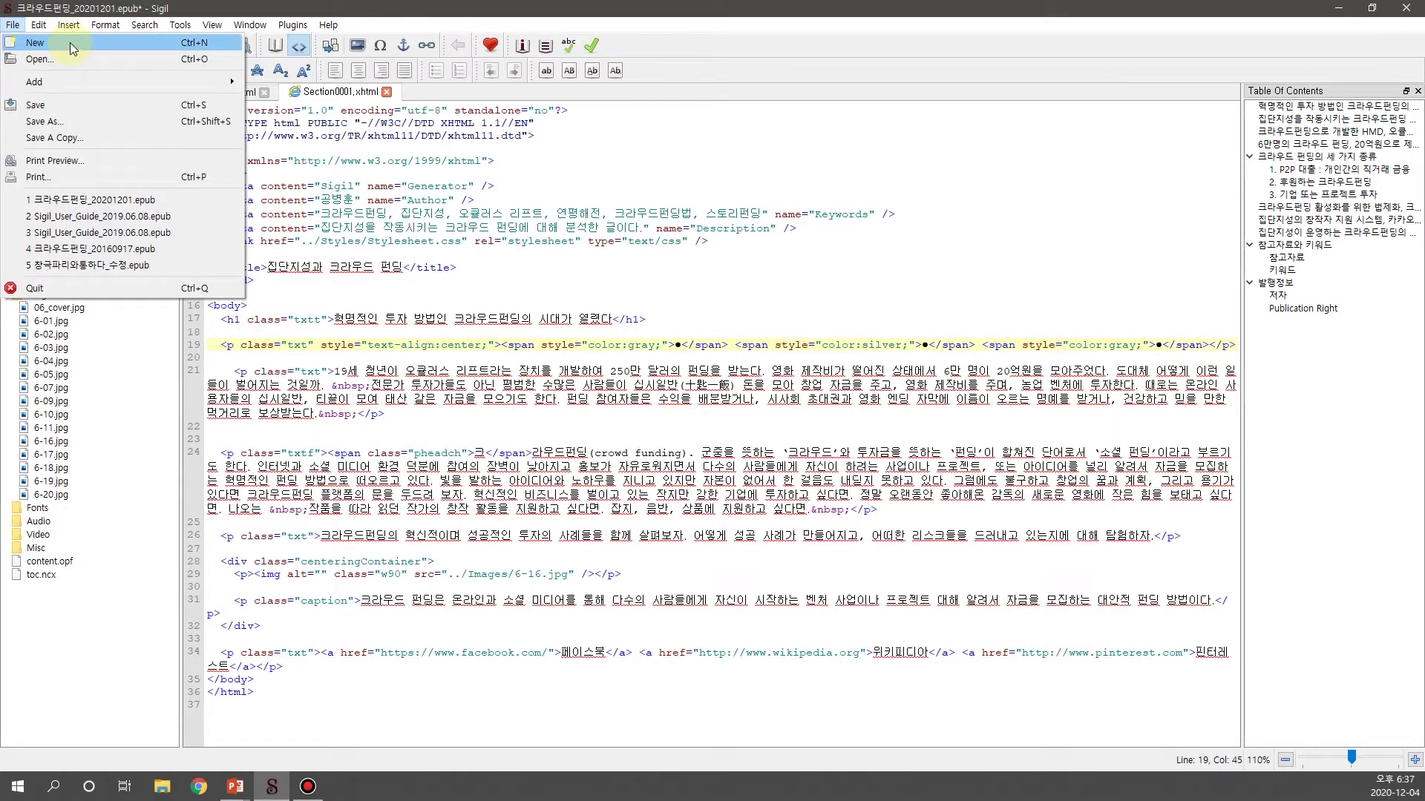
{"action": "left_click", "coordinate": [15, 27]}
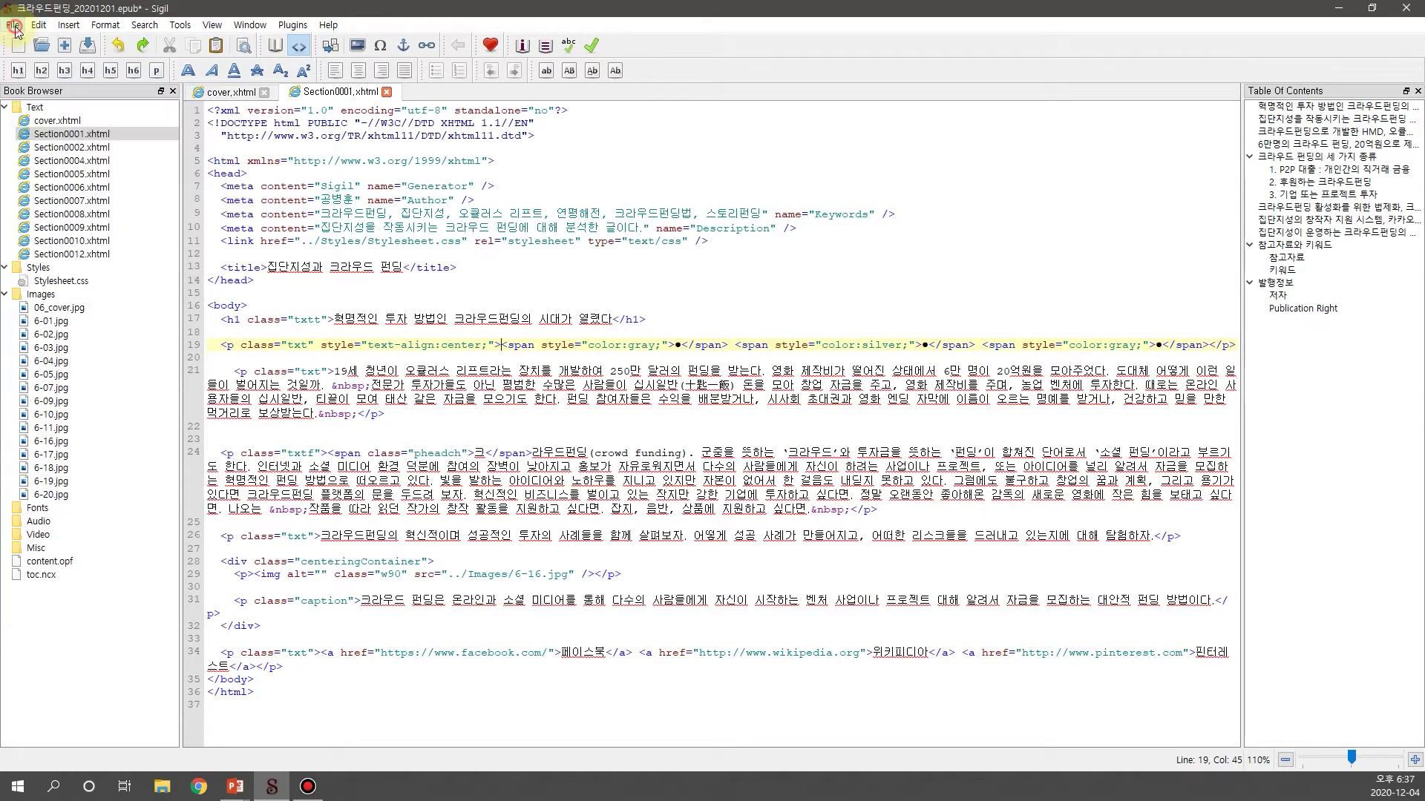
{"action": "left_click", "coordinate": [14, 27]}
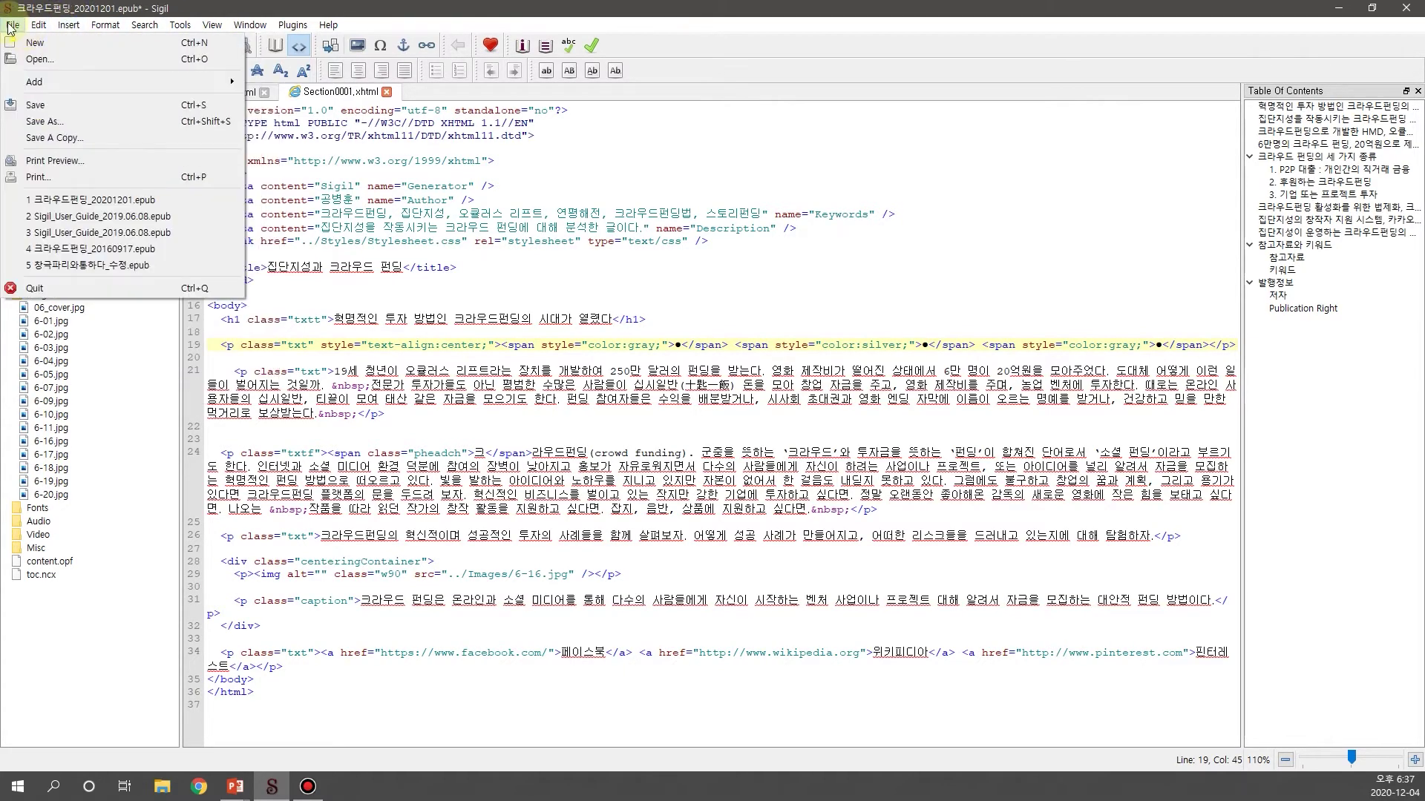
{"action": "mouse_move", "coordinate": [46, 27]}
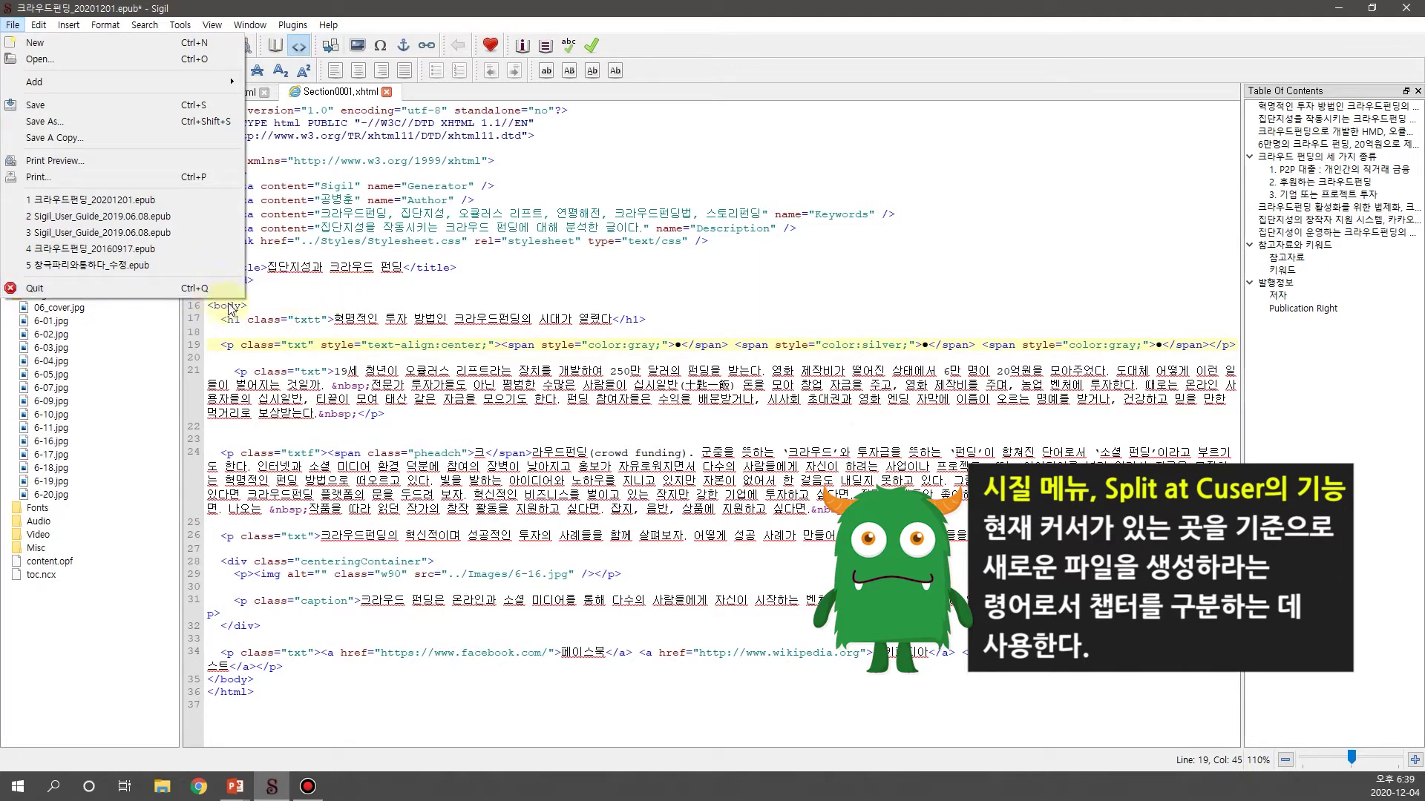
{"action": "mouse_move", "coordinate": [38, 24]}
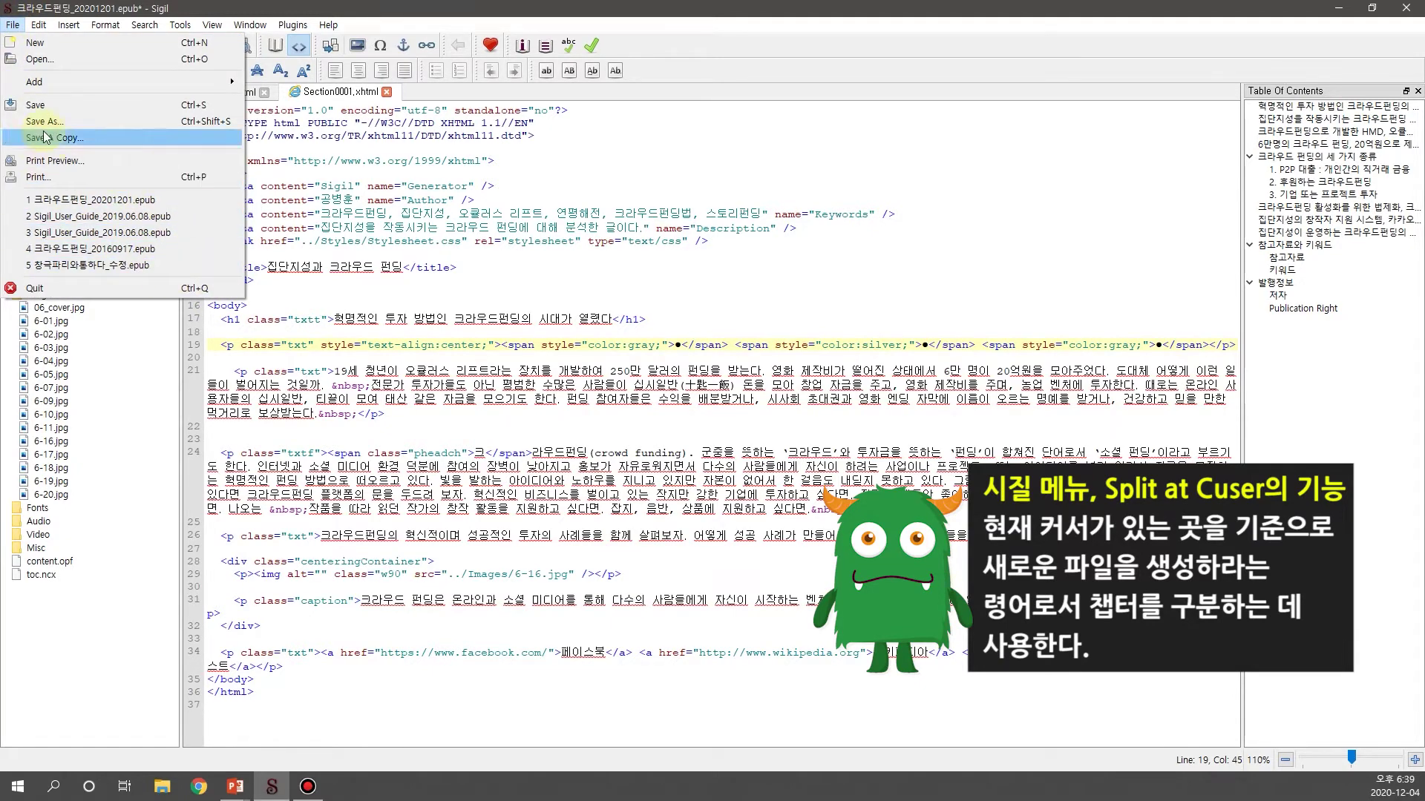
Review the available editing commands, including Undo, Delete Line, Change Case and Split At Cursor
{"action": "left_click", "coordinate": [36, 28]}
{"action": "left_click", "coordinate": [36, 30]}
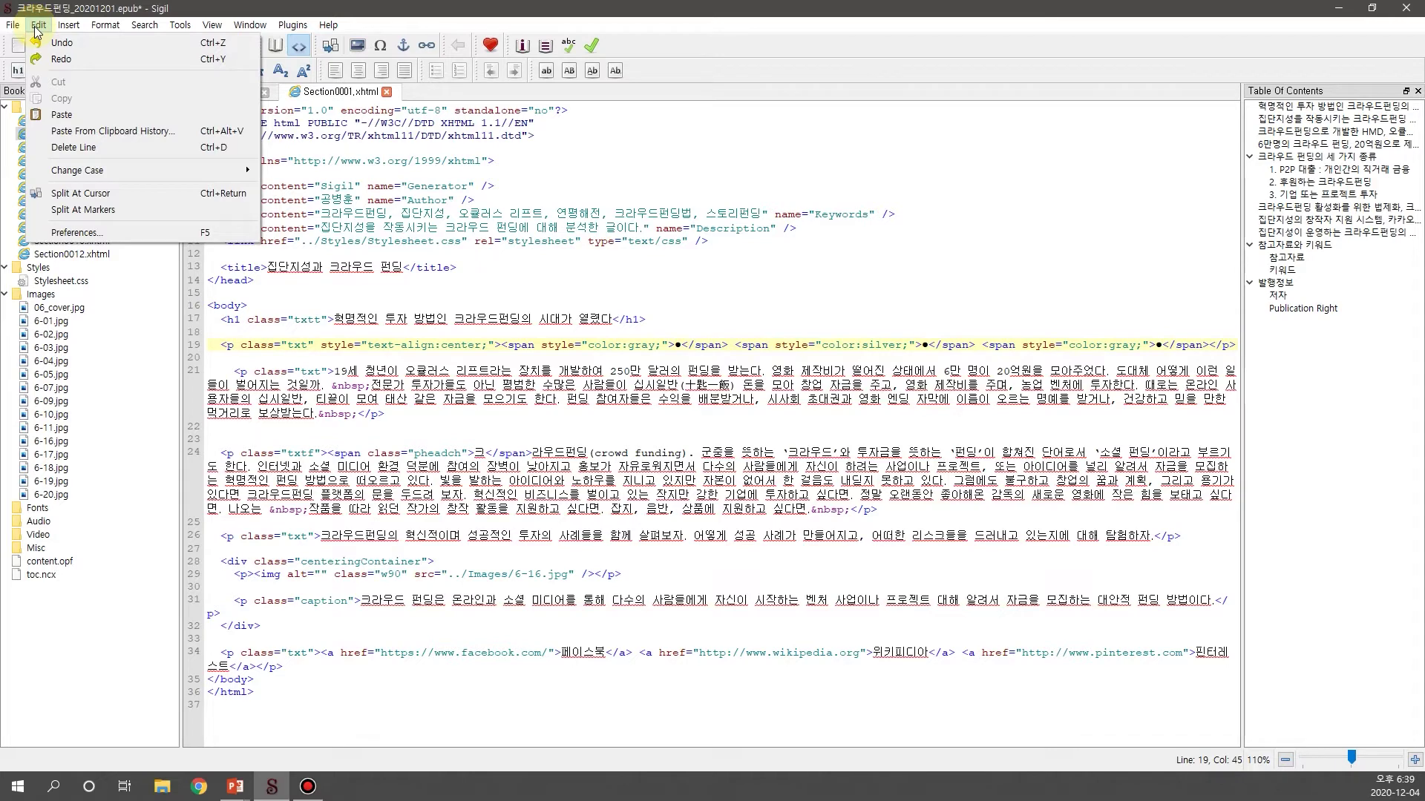
{"action": "mouse_move", "coordinate": [69, 24]}
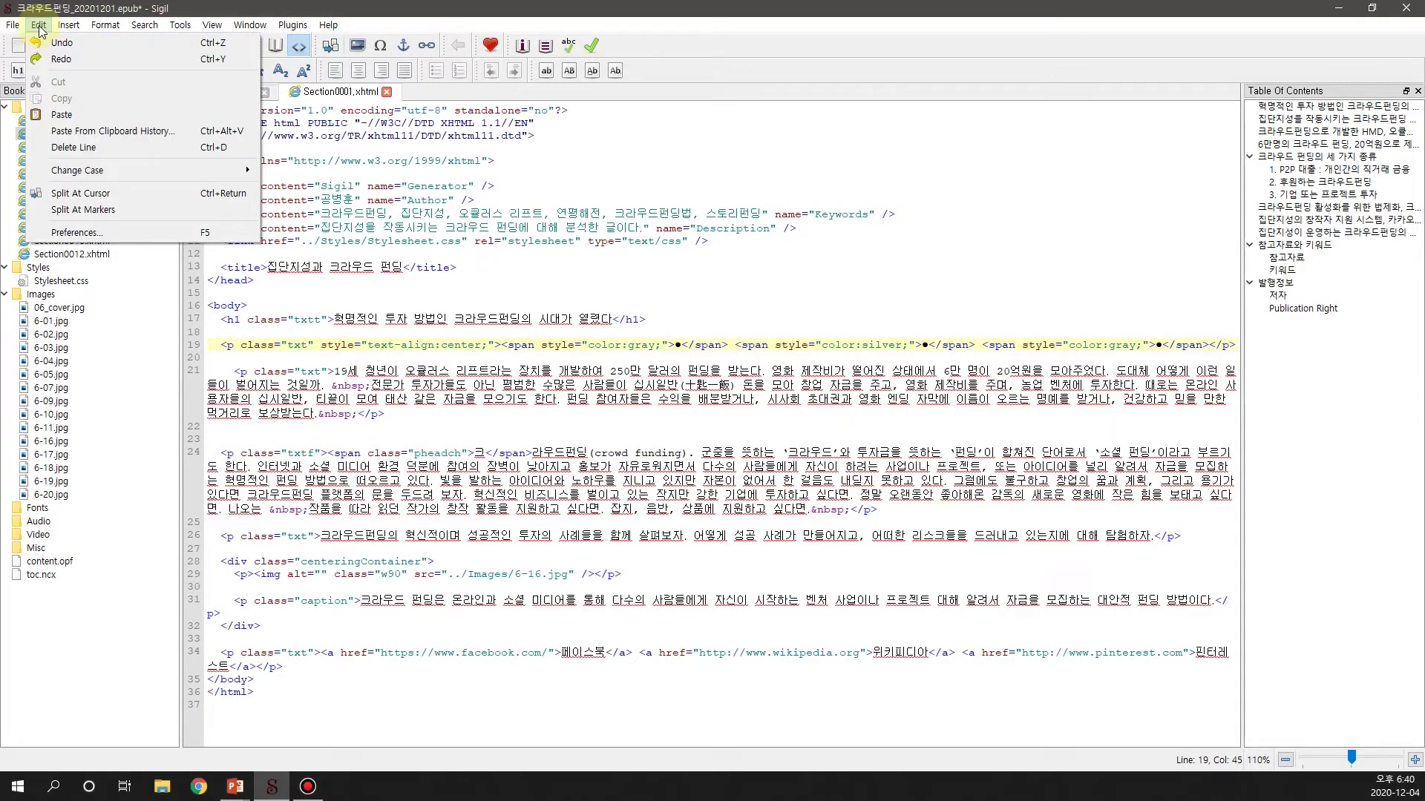
{"action": "left_click", "coordinate": [41, 30]}
{"action": "left_click", "coordinate": [41, 30]}
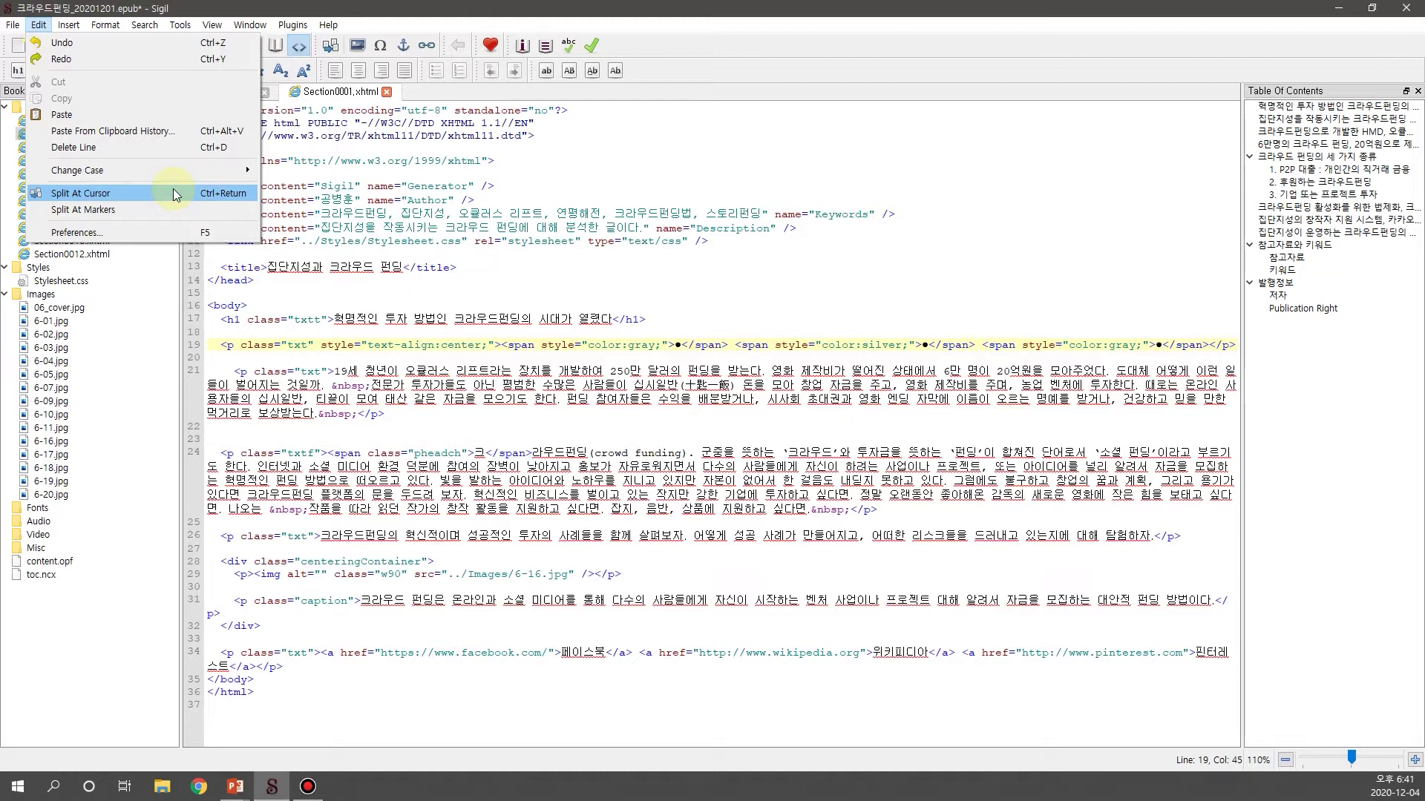
{"action": "mouse_move", "coordinate": [328, 24]}
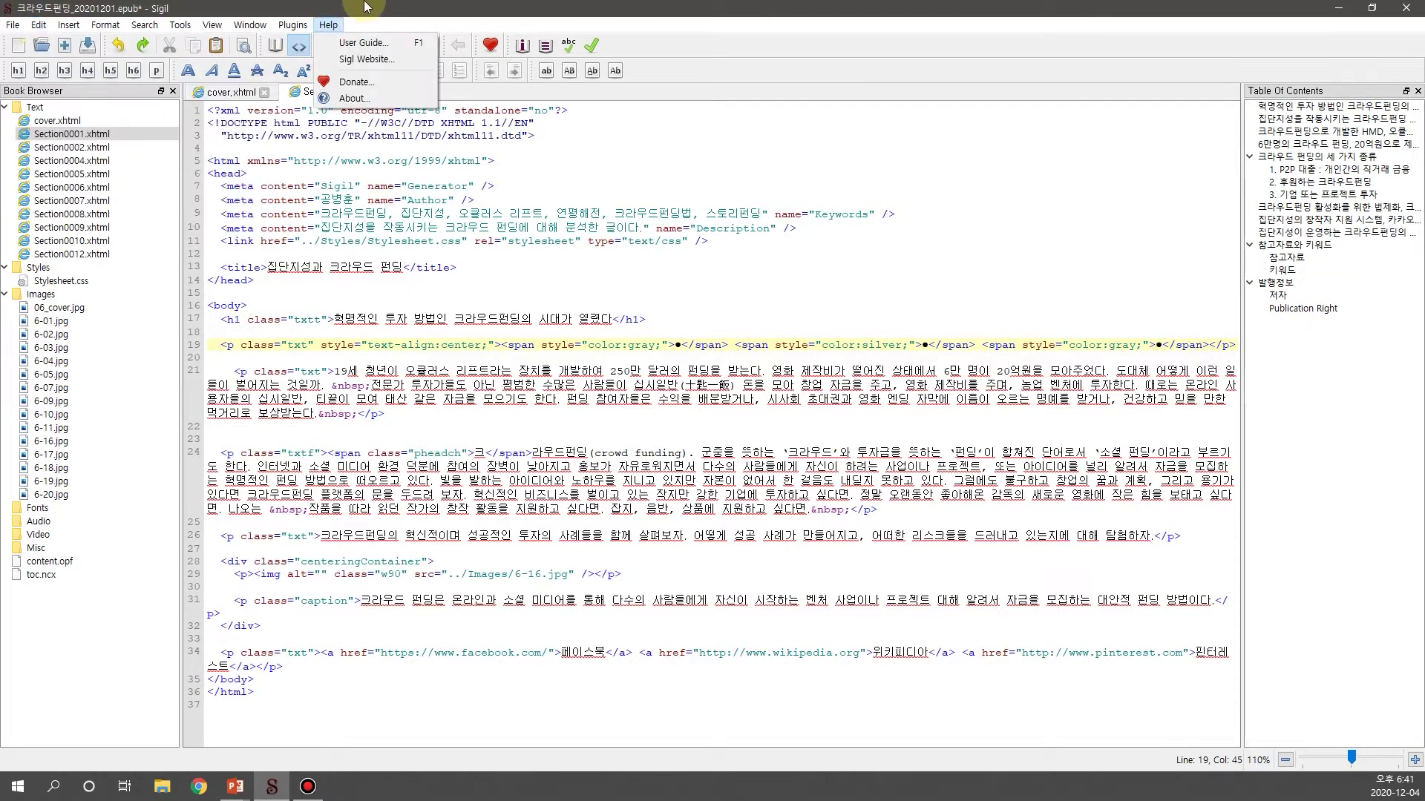
Place the cursor before the paragraph tag on line 24 of Section0001.xhtml and examine the Split At Cursor command
{"action": "left_click", "coordinate": [225, 466]}
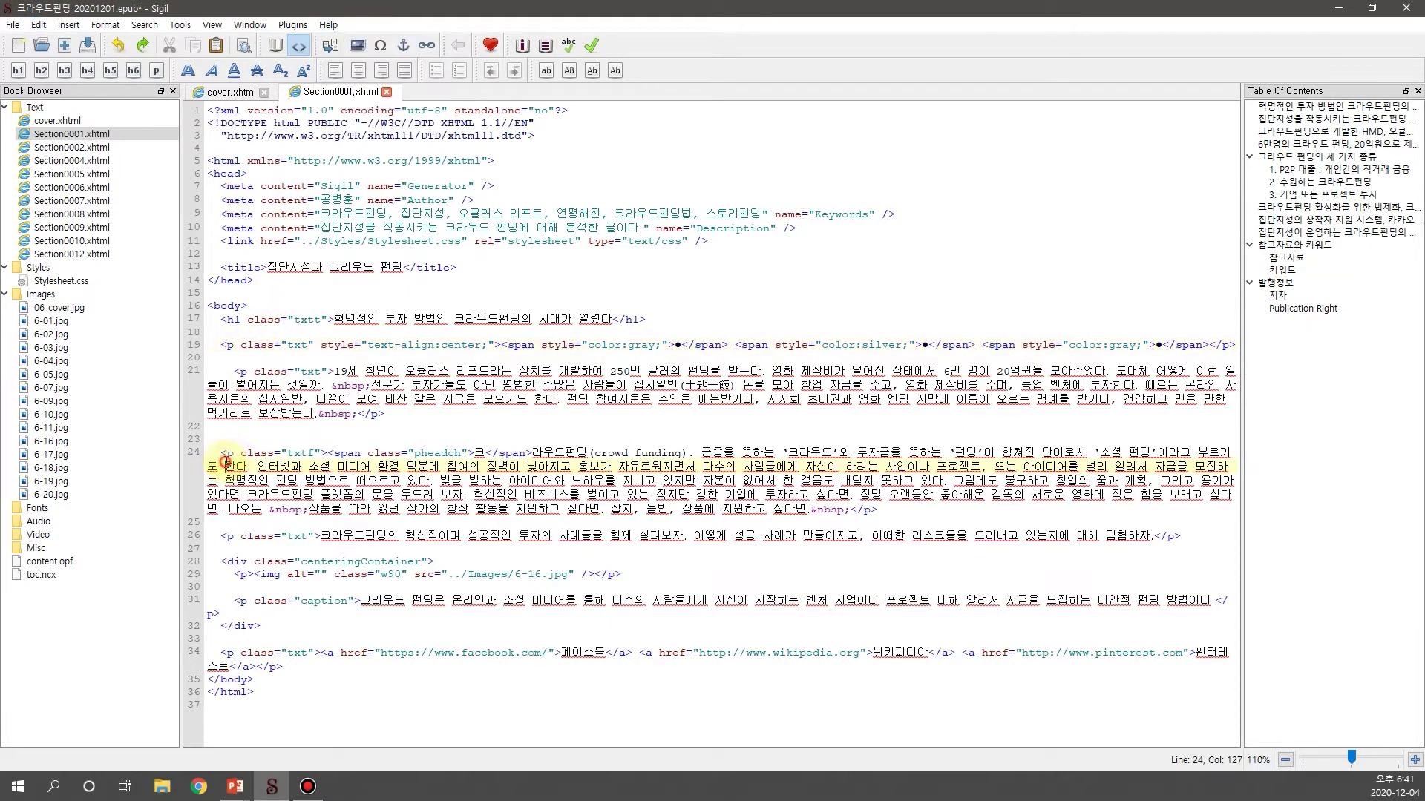
{"action": "triple_click", "coordinate": [226, 454]}
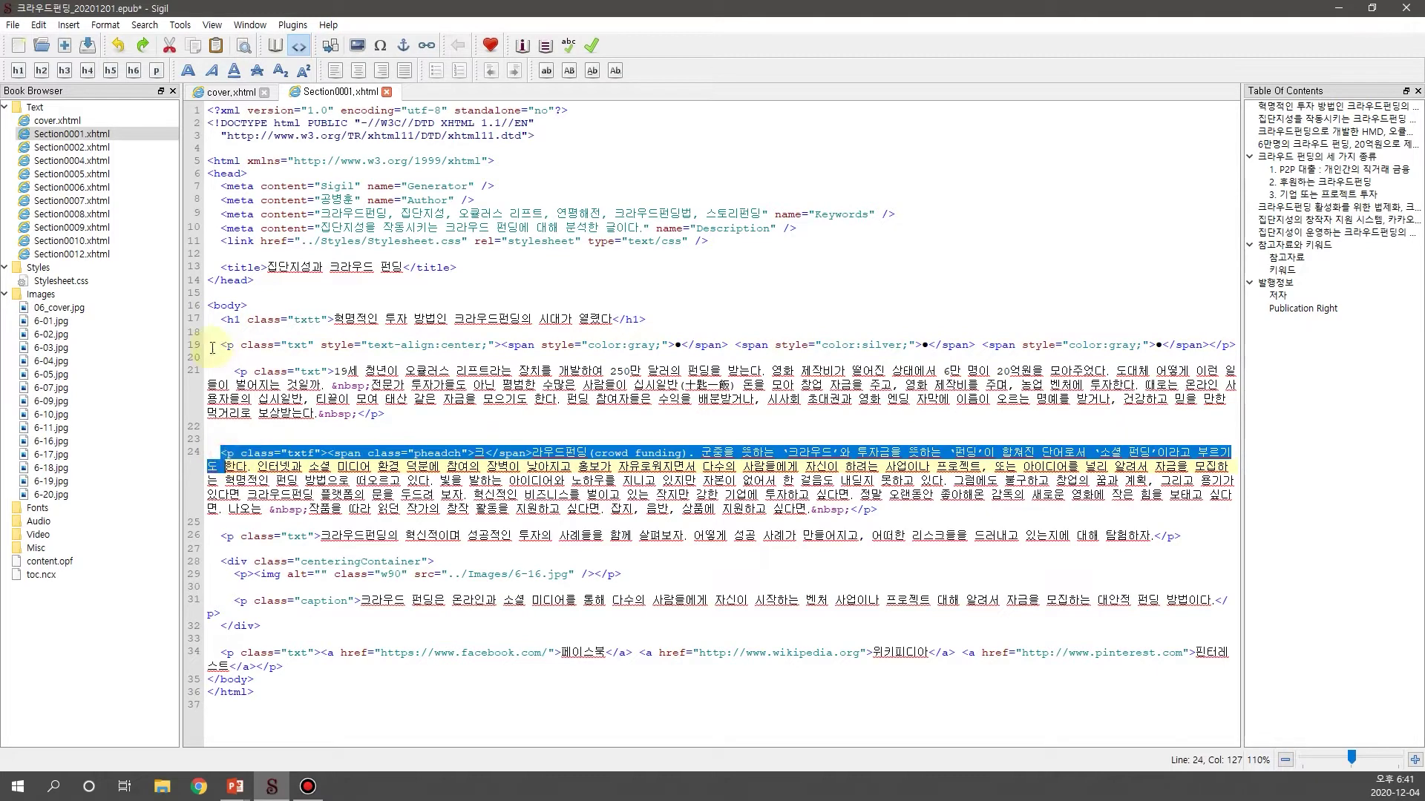
{"action": "left_click", "coordinate": [214, 454]}
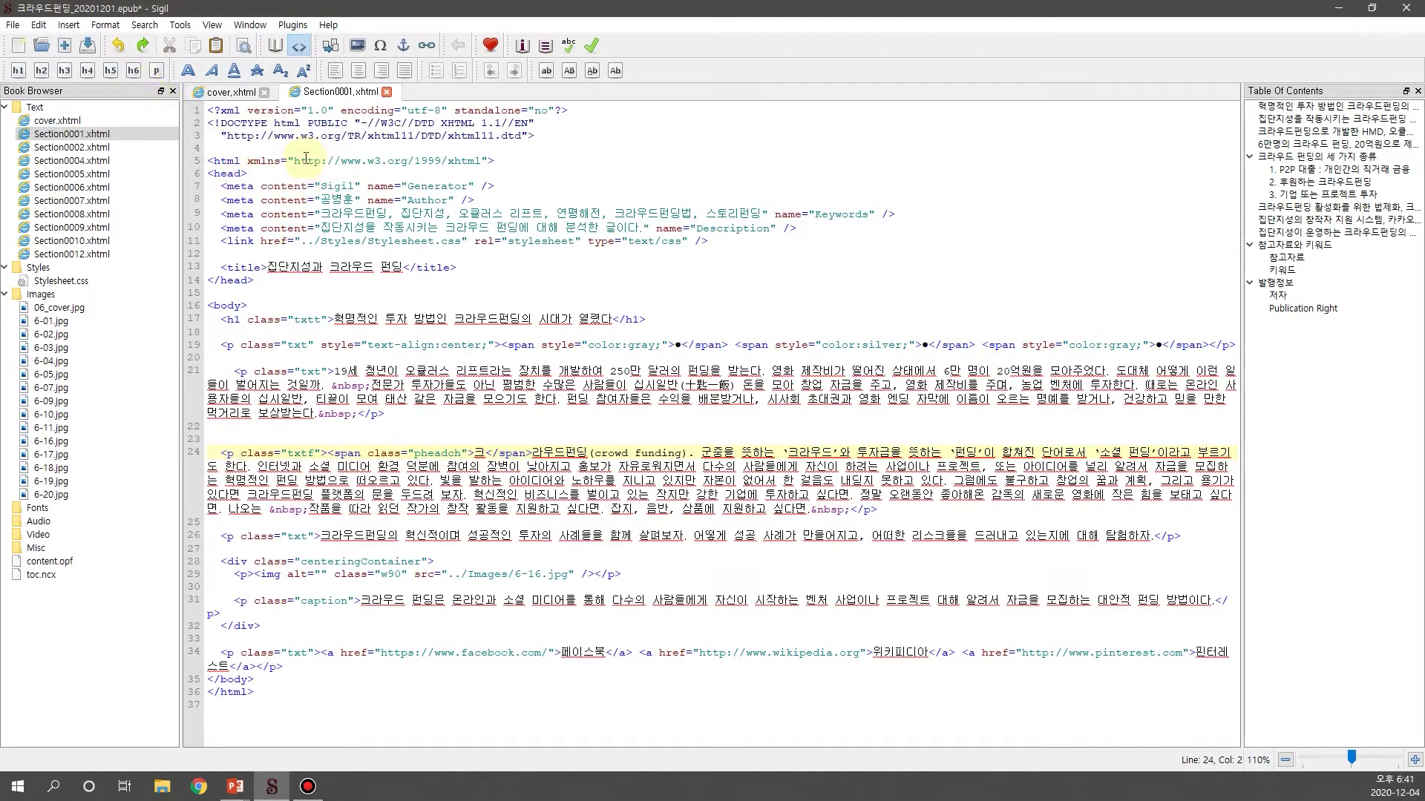
{"action": "left_click", "coordinate": [37, 25]}
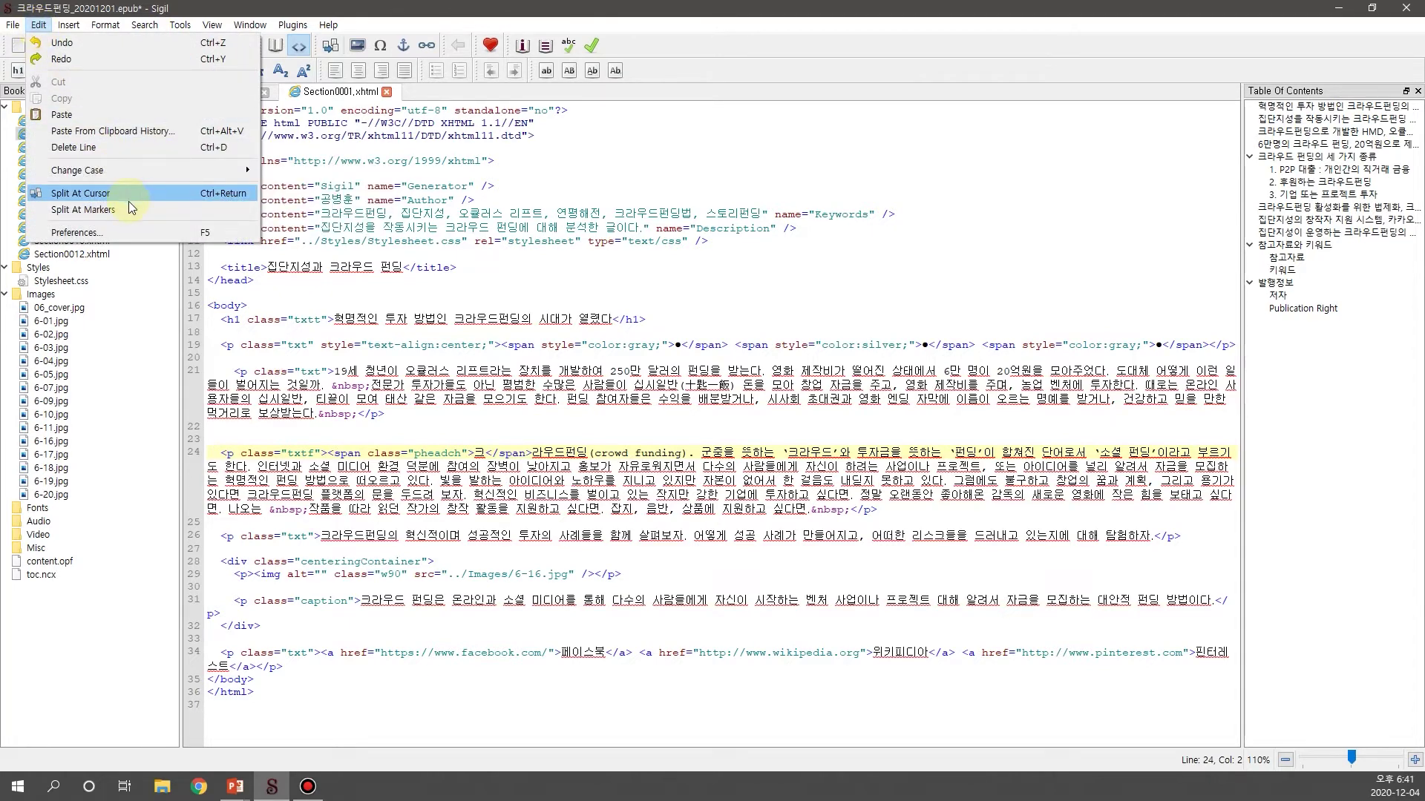
{"action": "left_click", "coordinate": [269, 453]}
{"action": "left_click", "coordinate": [222, 453]}
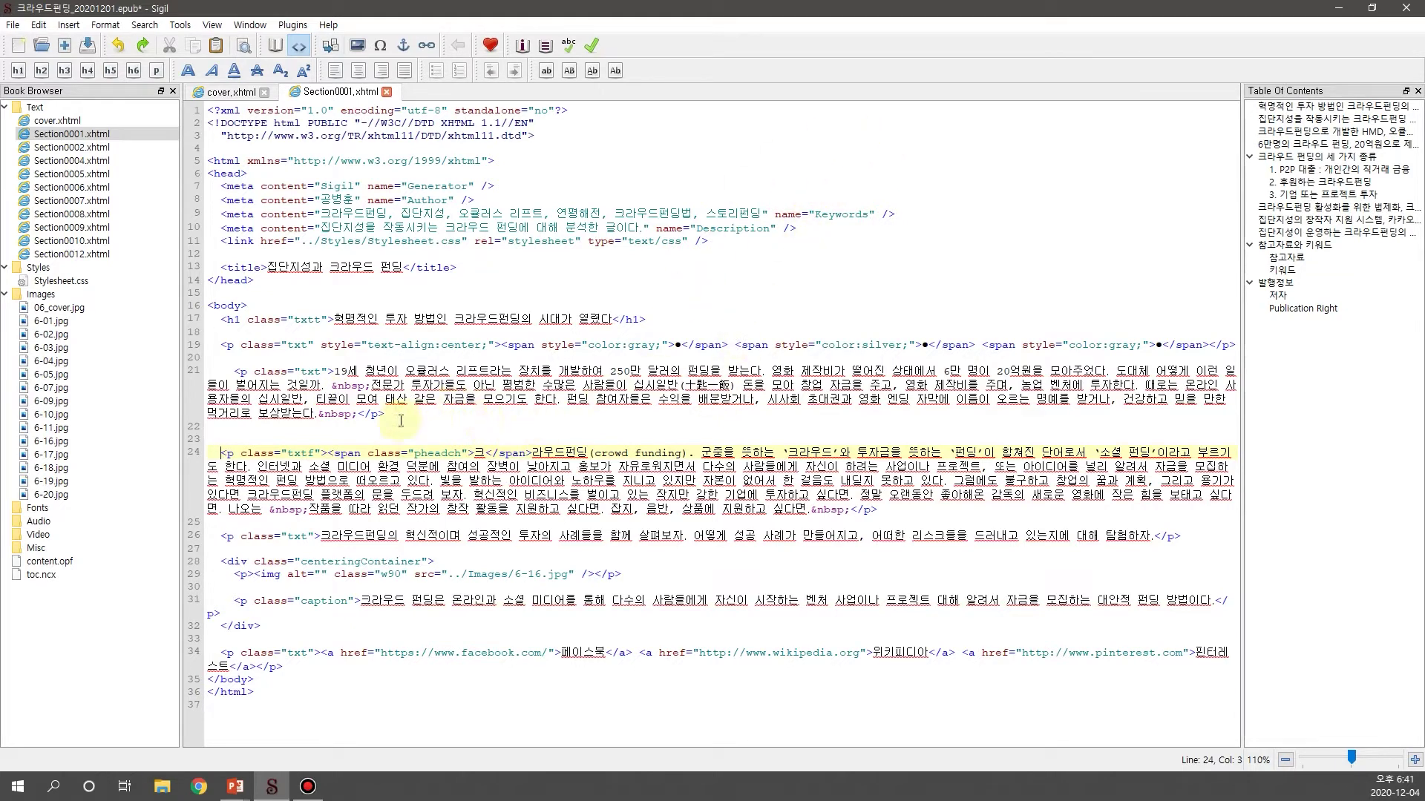
Open the Preferences and view the Appearance settings for fonts and code view colors
{"action": "left_click", "coordinate": [39, 28]}
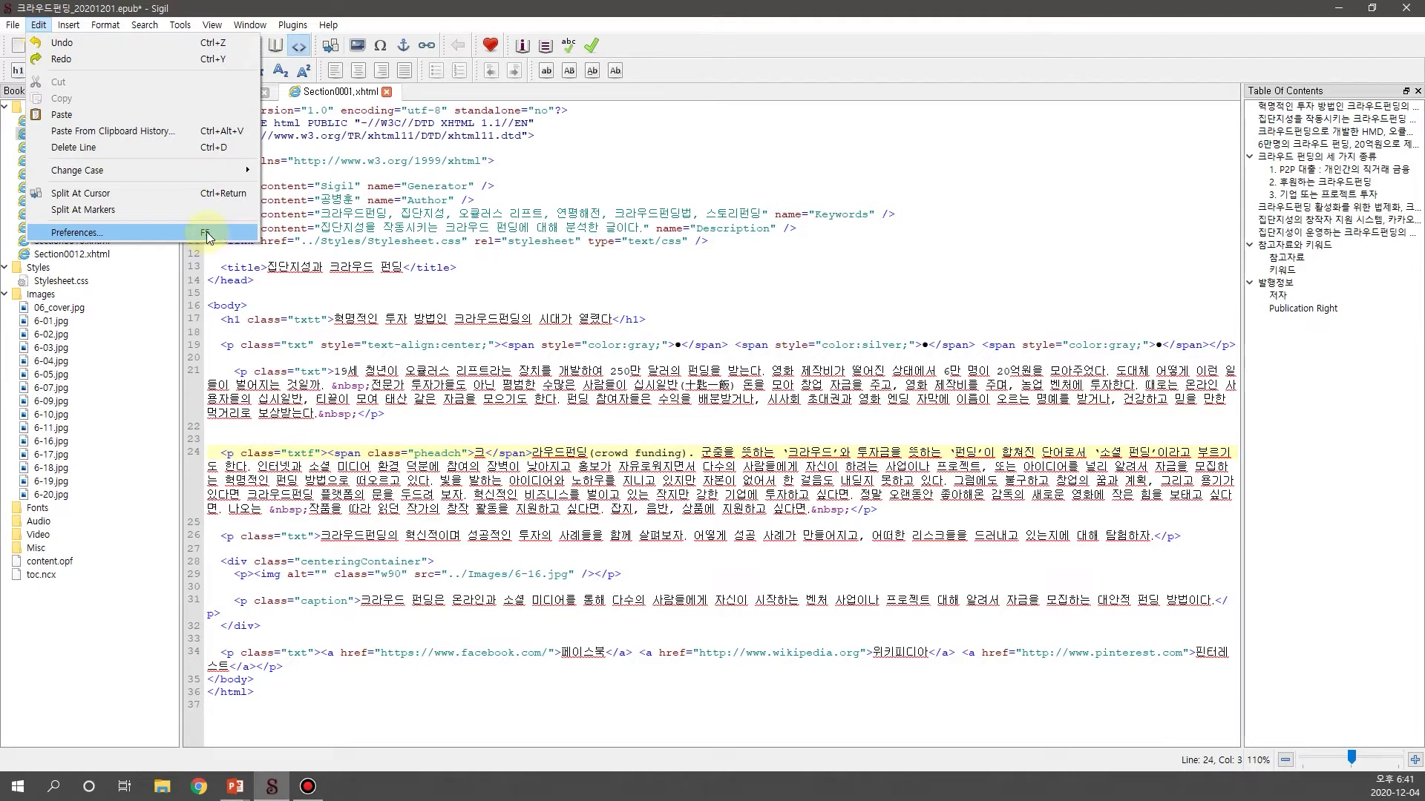
{"action": "key", "text": "Escape"}
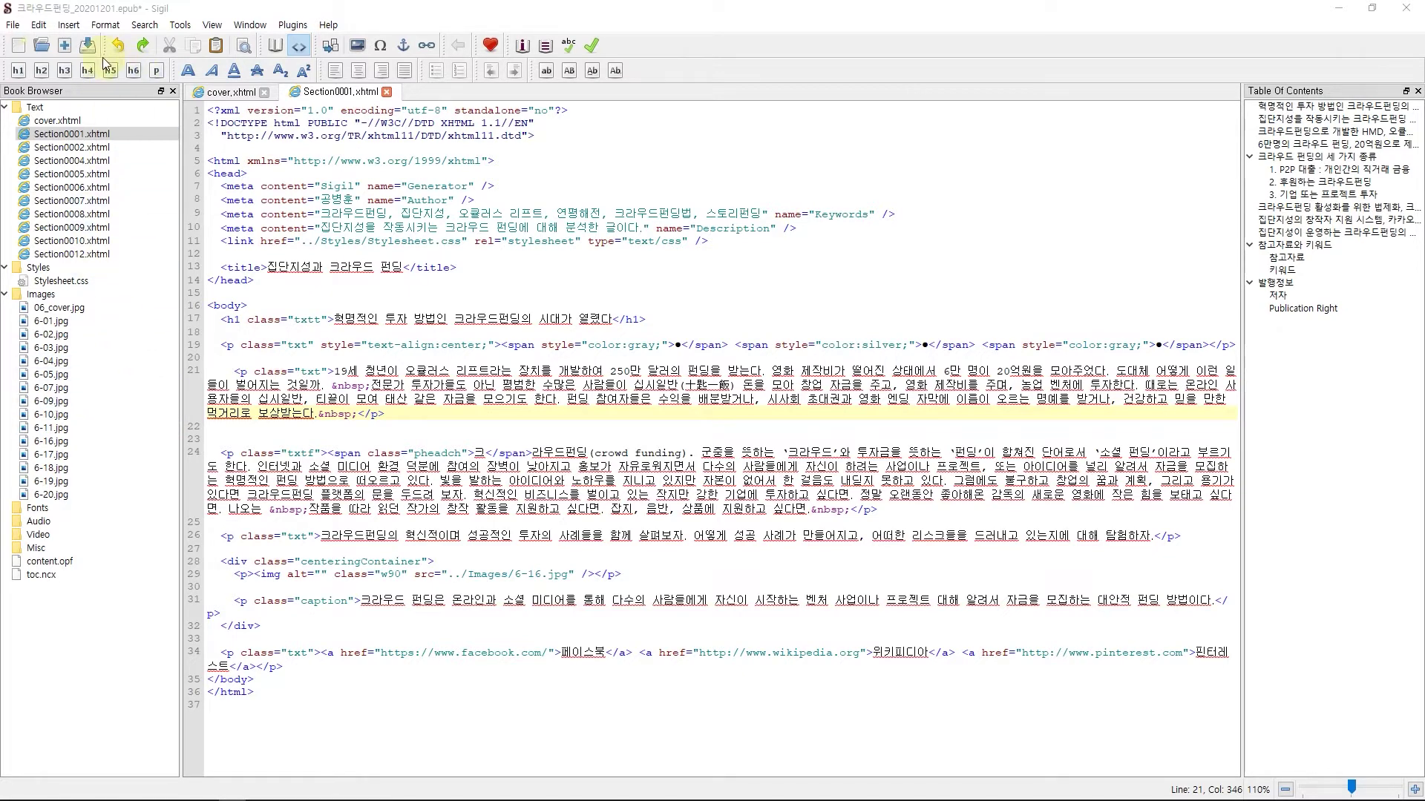
{"action": "left_click", "coordinate": [41, 25]}
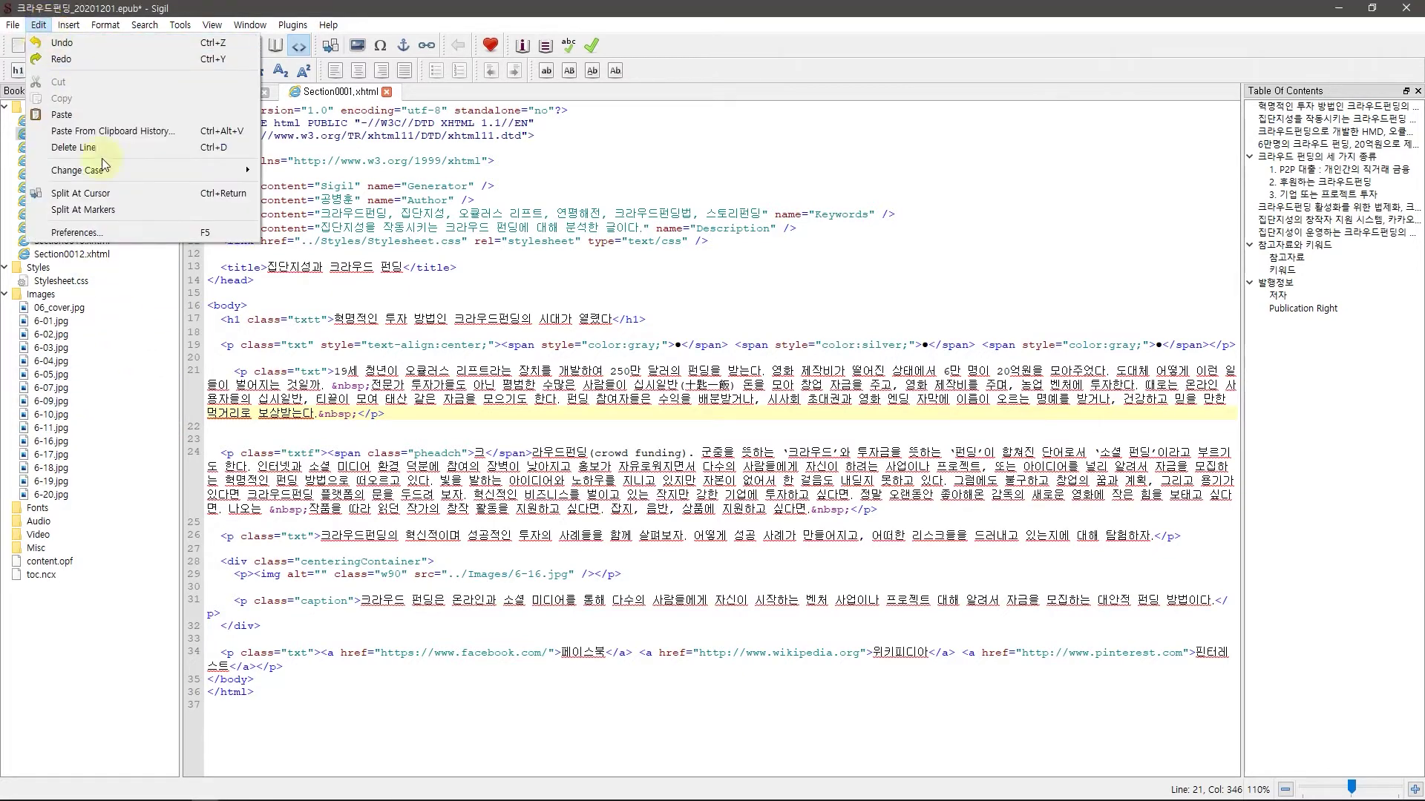
{"action": "left_click", "coordinate": [124, 233]}
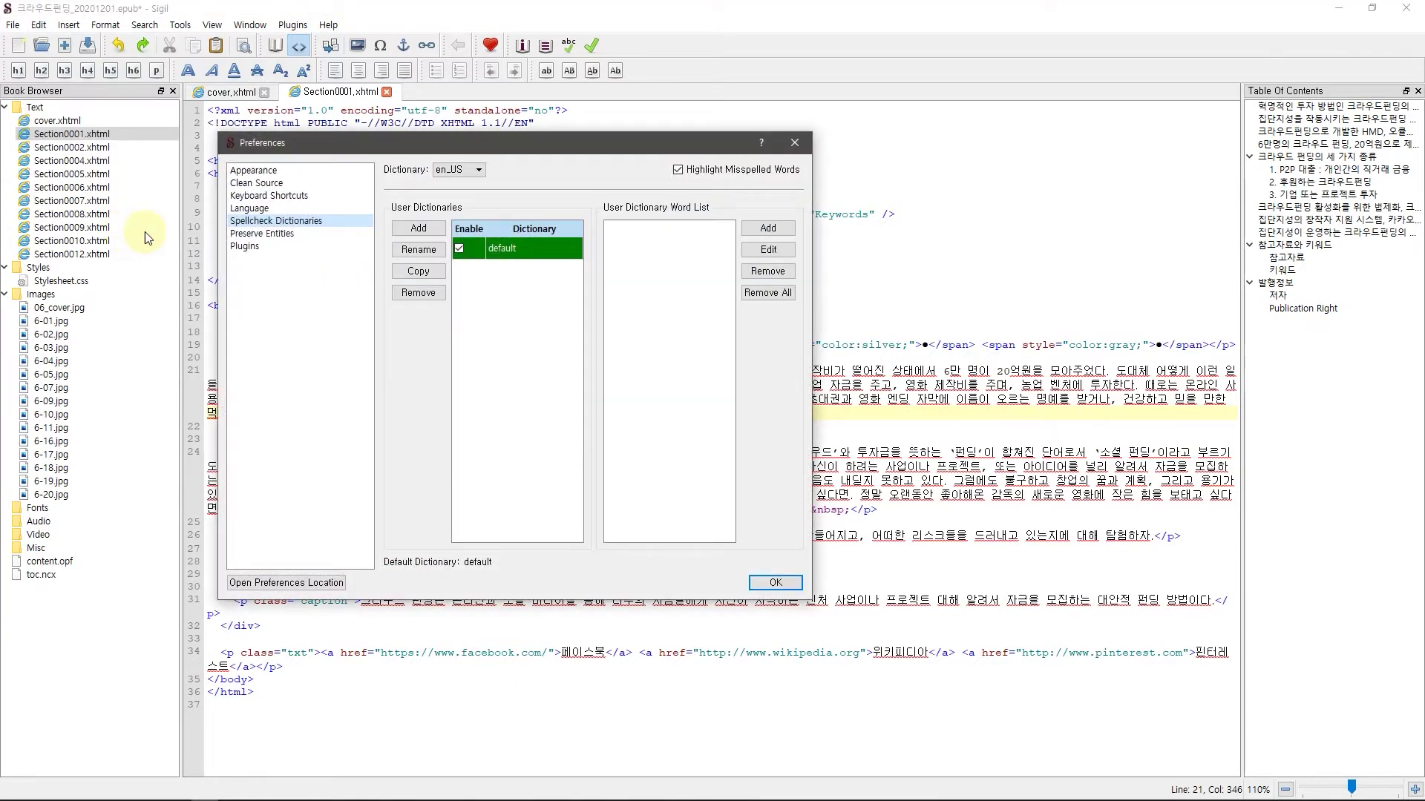
{"action": "left_click", "coordinate": [265, 174]}
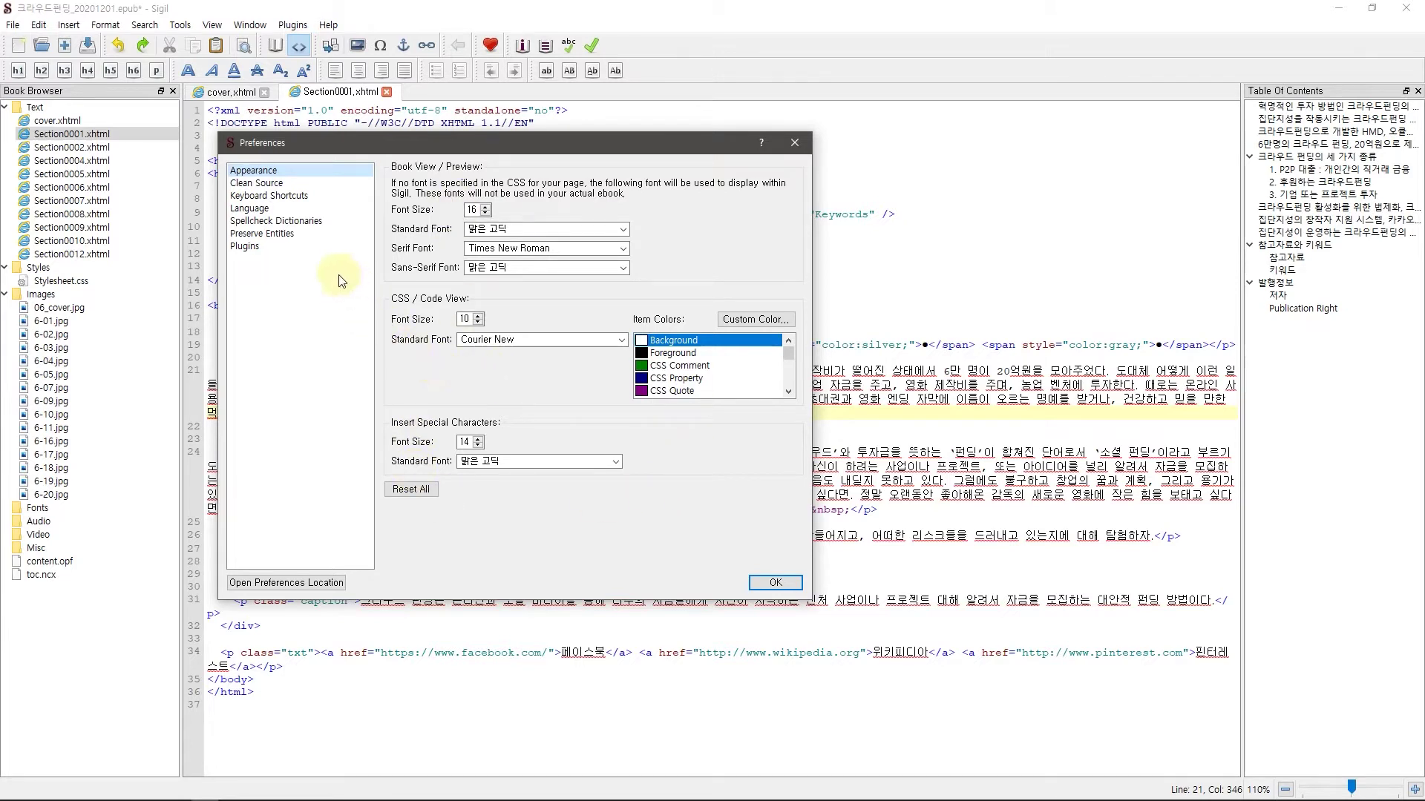
Display the Keyboard Shortcuts preferences and browse the list of commands
{"action": "left_click", "coordinate": [287, 200]}
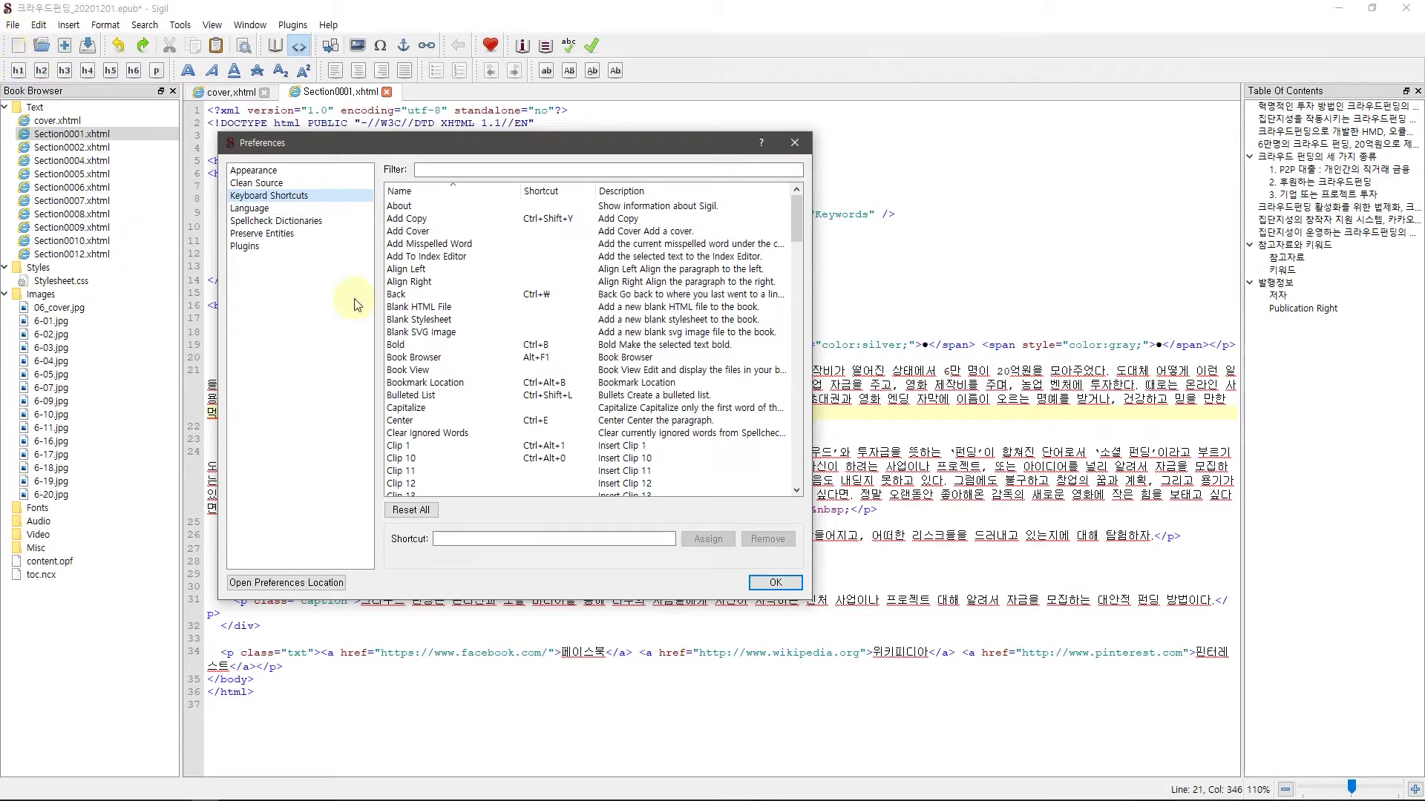
{"action": "mouse_move", "coordinate": [792, 219]}
{"action": "left_mouse_down"}
{"action": "mouse_move", "coordinate": [819, 488]}
{"action": "mouse_move", "coordinate": [806, 228]}
{"action": "left_mouse_up"}
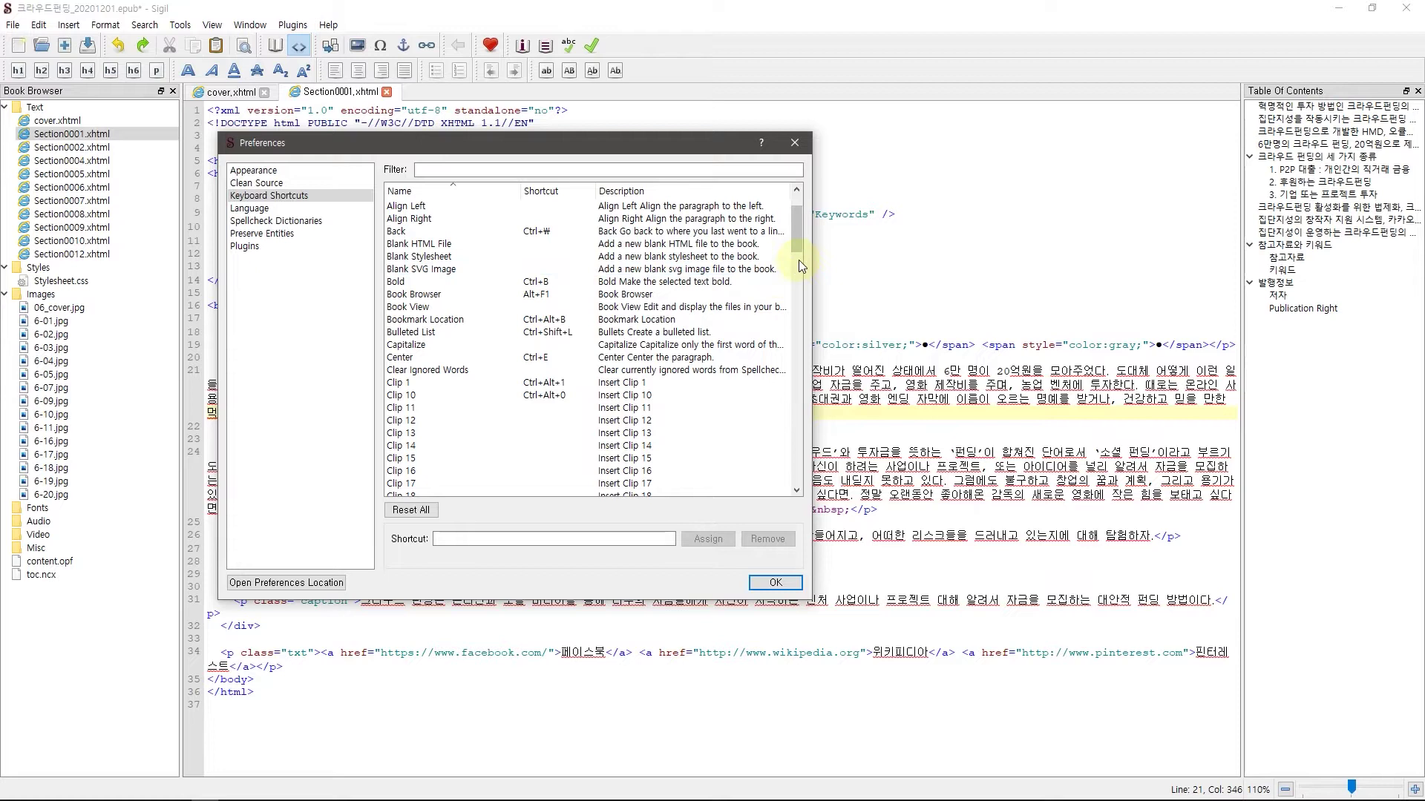
{"action": "scroll", "coordinate": [800, 237], "scroll_direction": "up", "scroll_amount": 2}
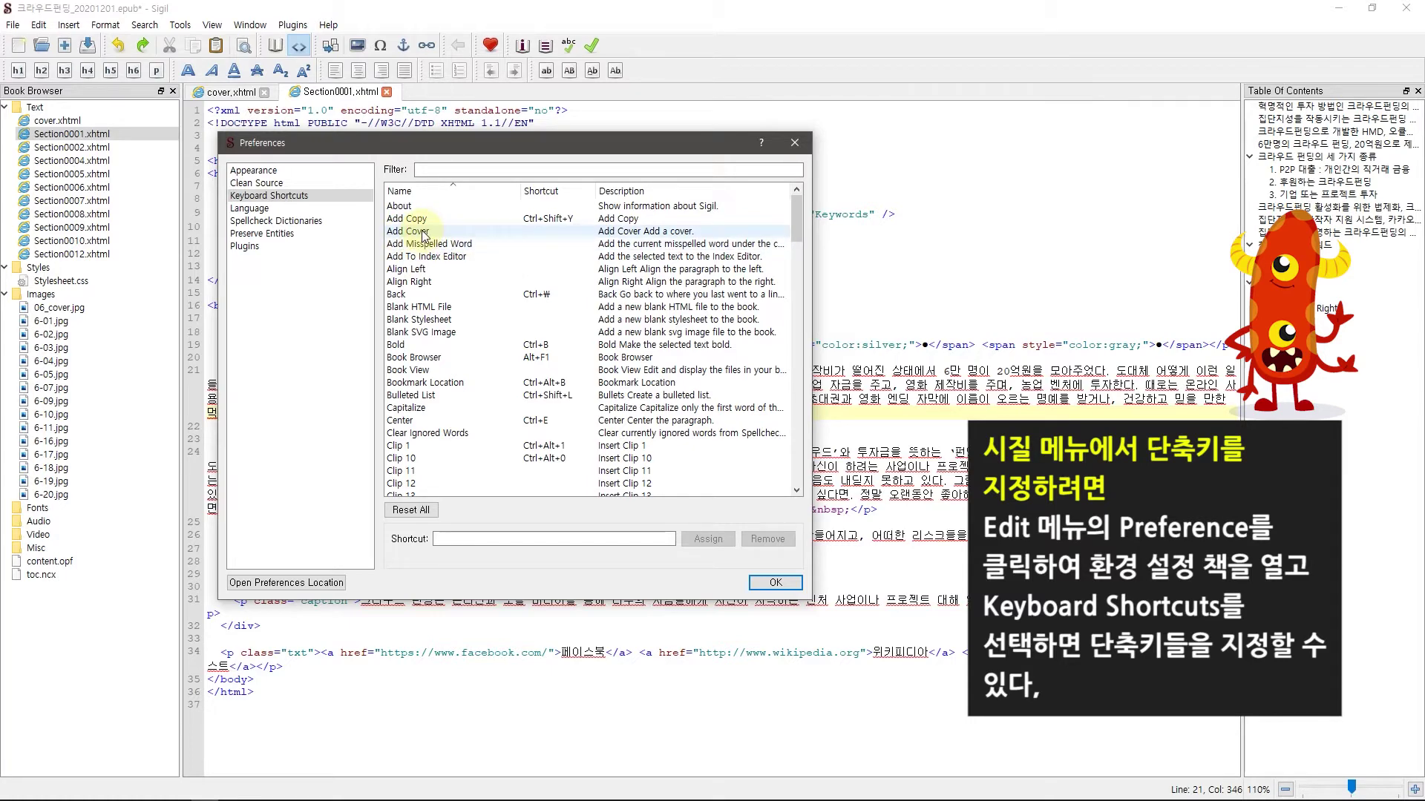
Compare the shortcut assignments of Add Cover and Add Copy, and activate shortcut entry for Add Cover
{"action": "left_click", "coordinate": [424, 234]}
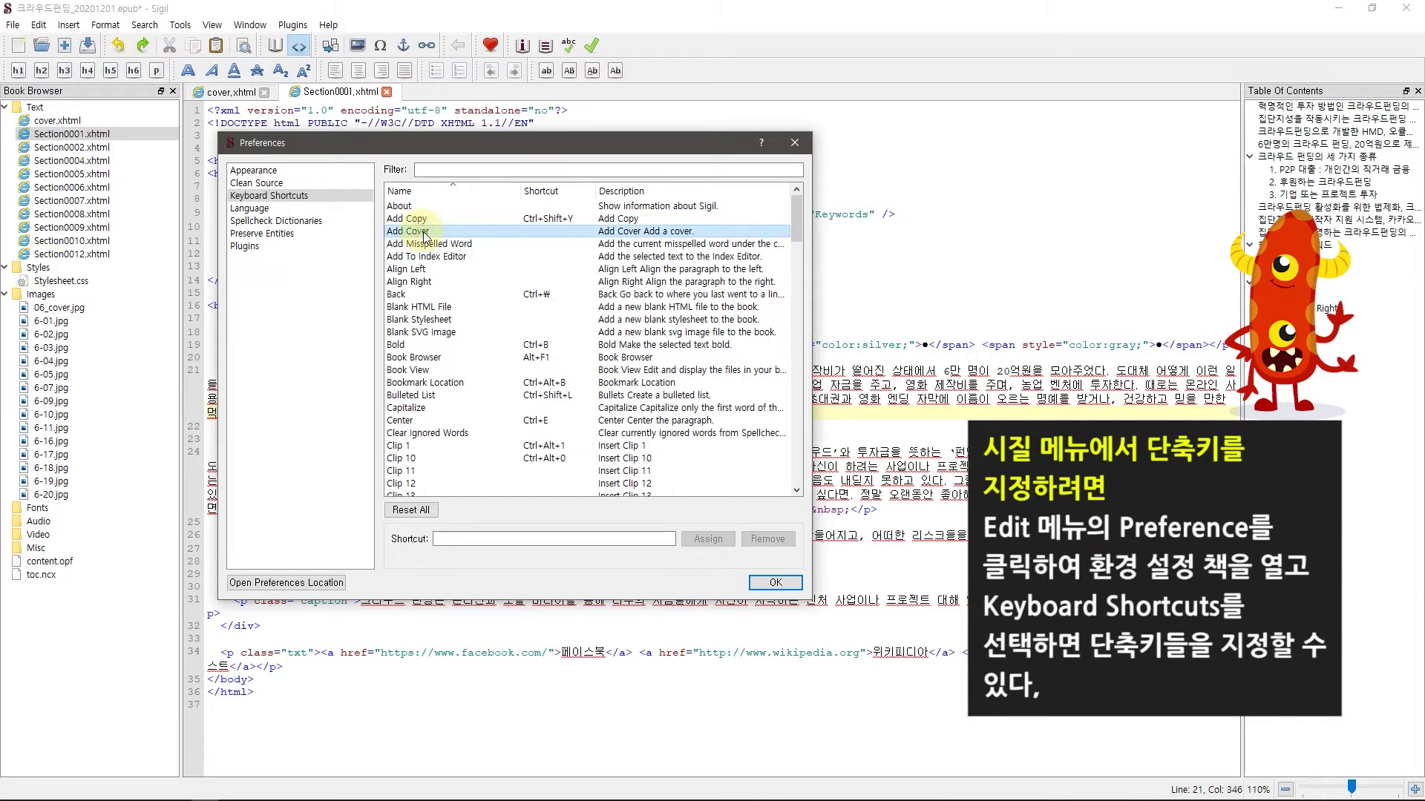
{"action": "left_click", "coordinate": [502, 233]}
{"action": "left_click", "coordinate": [552, 220]}
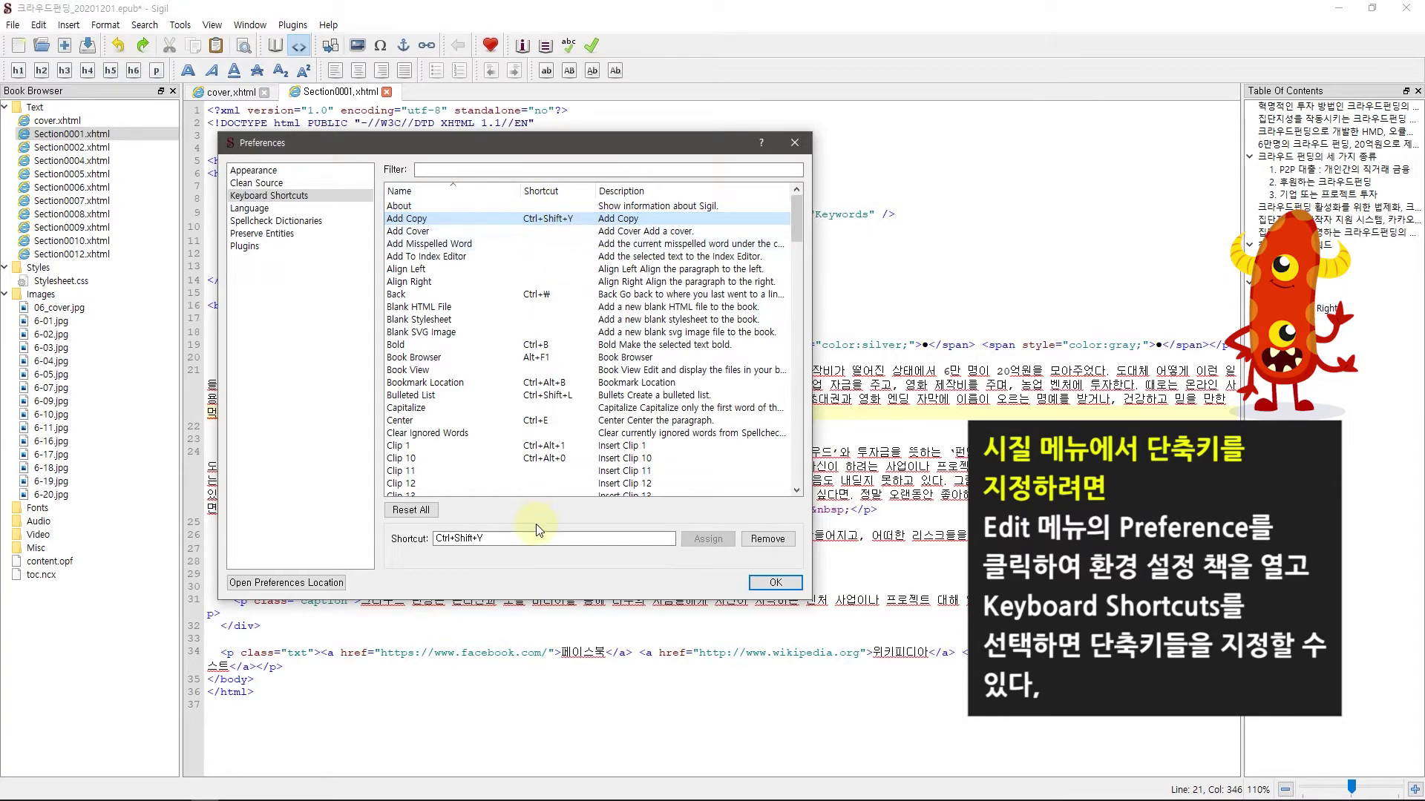
{"action": "left_click", "coordinate": [436, 235]}
{"action": "left_click", "coordinate": [472, 540]}
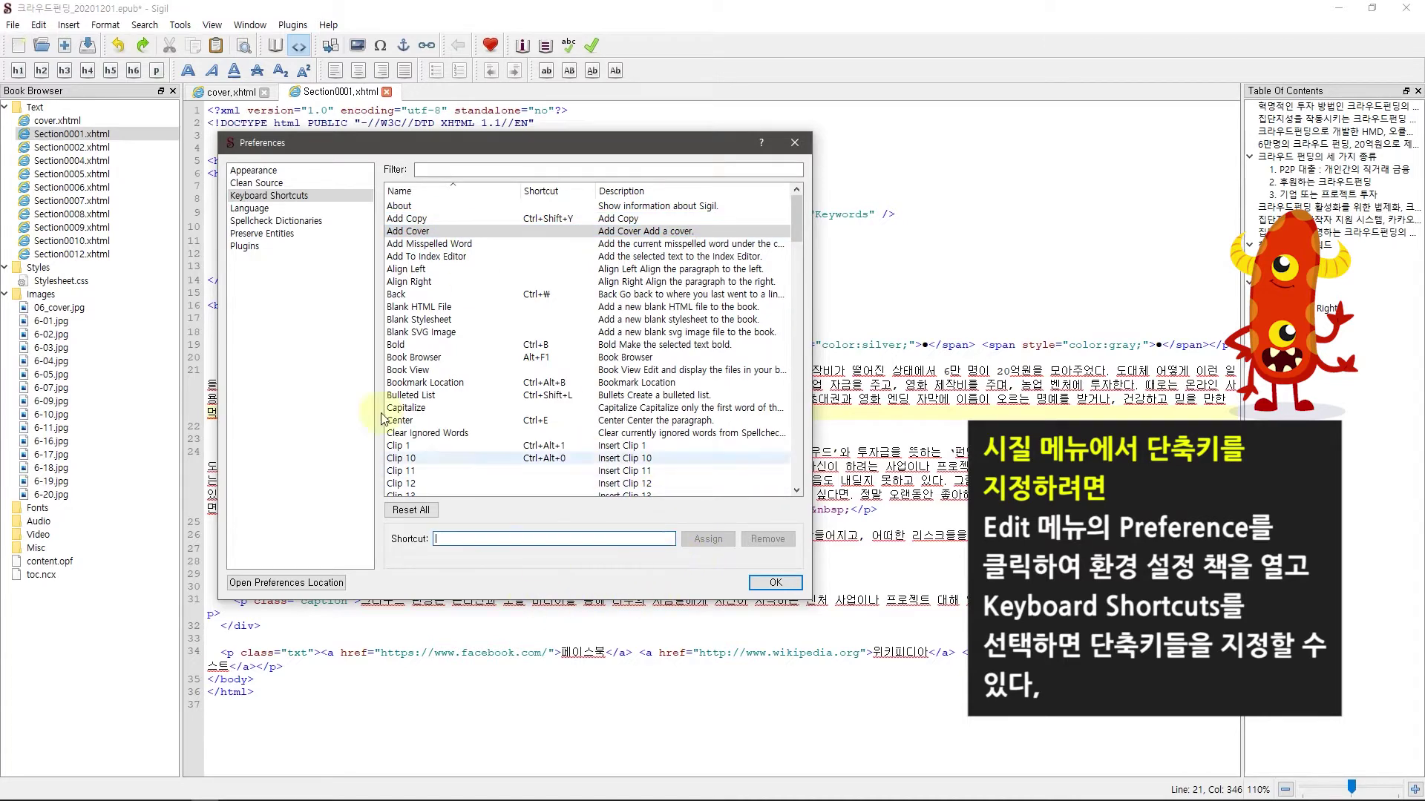
Check the shortcut assignments of further commands, from Add Misspelled Word to Bold and Bookmark Location
{"action": "left_click", "coordinate": [447, 245]}
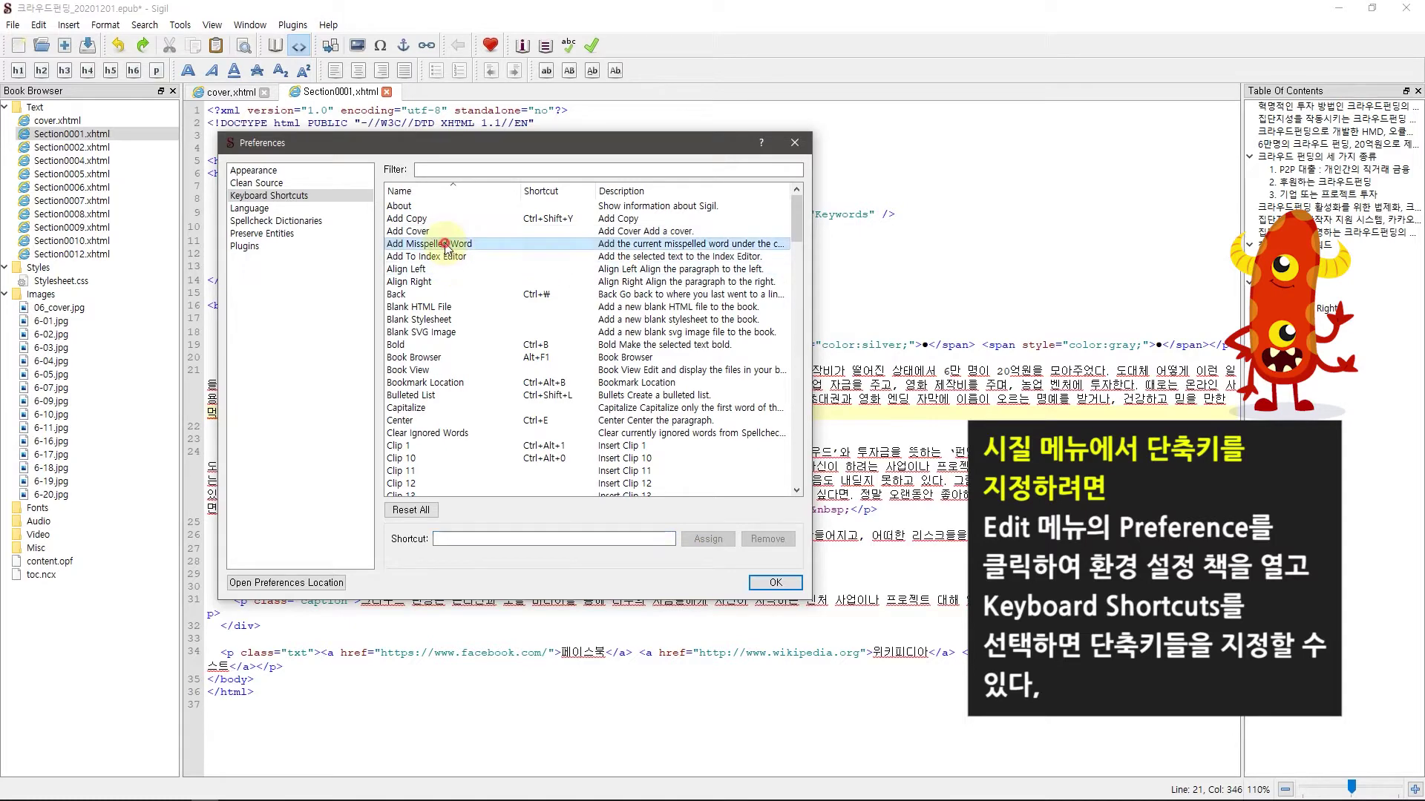
{"action": "left_click", "coordinate": [445, 256]}
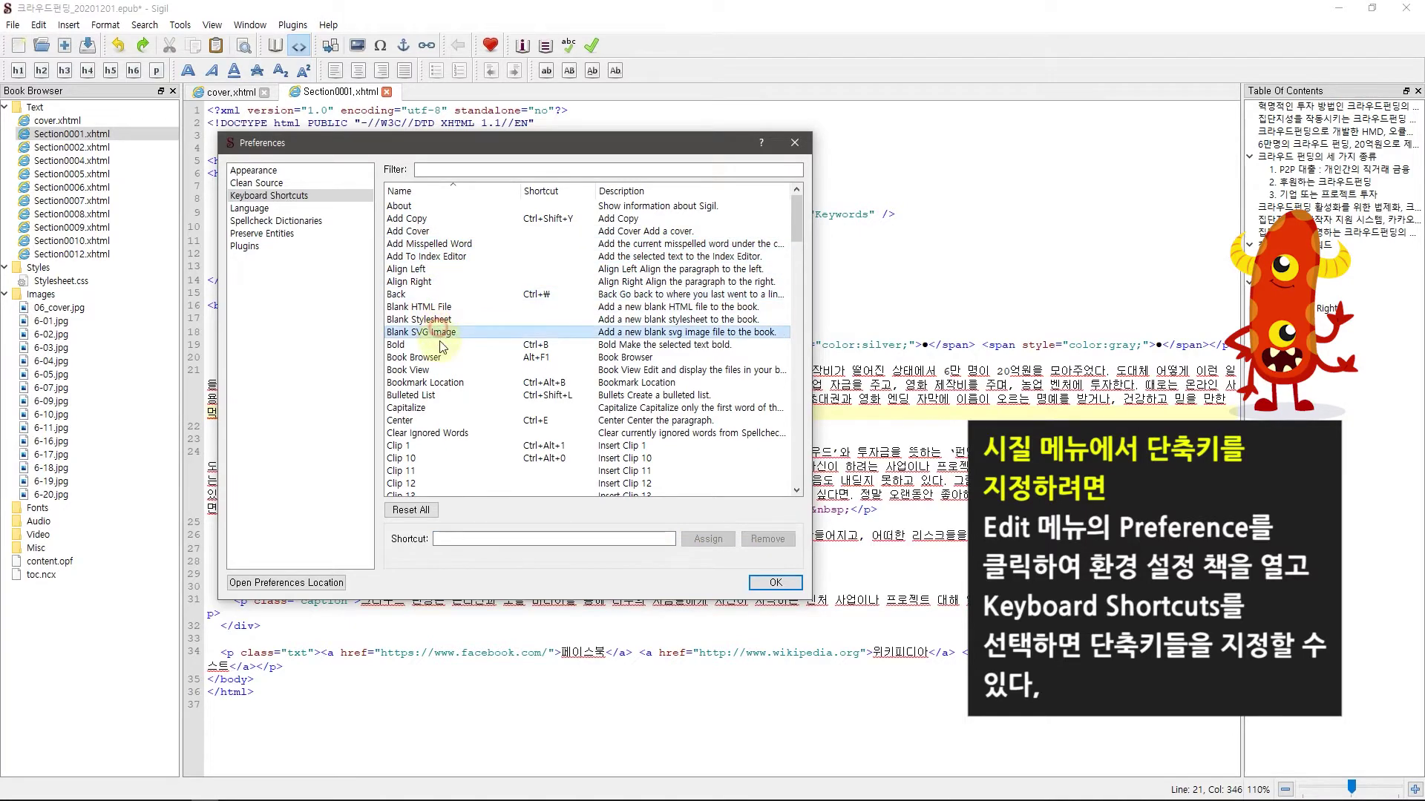
{"action": "left_click", "coordinate": [407, 344]}
{"action": "left_click", "coordinate": [413, 382]}
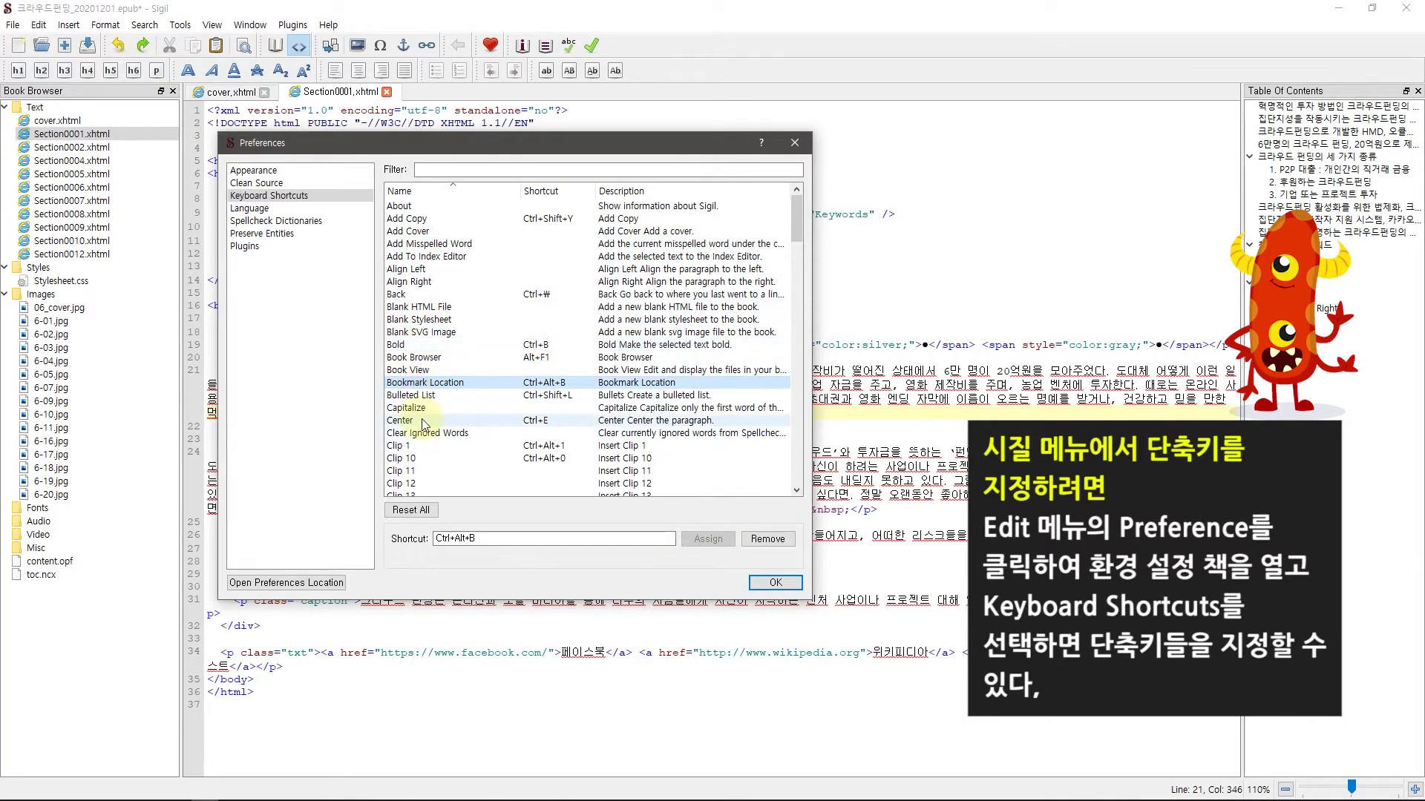
Check the shortcut assignments of the Clip commands, including Clip 2 and Clip 5, and of the Clip Editor
{"action": "scroll", "coordinate": [420, 405], "scroll_direction": "down", "scroll_amount": 4}
{"action": "scroll", "coordinate": [419, 407], "scroll_direction": "down", "scroll_amount": 1}
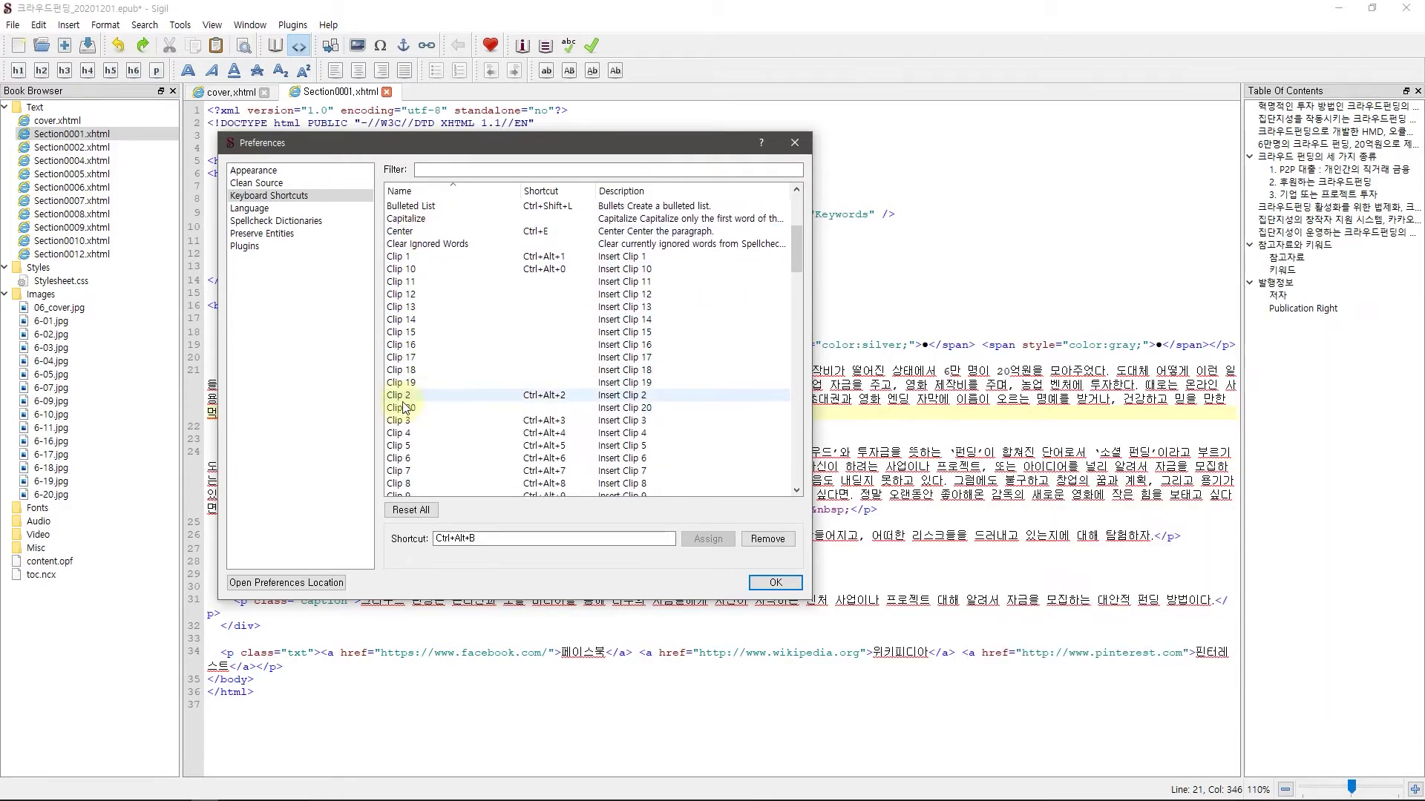
{"action": "left_click", "coordinate": [407, 398]}
{"action": "left_click", "coordinate": [416, 445]}
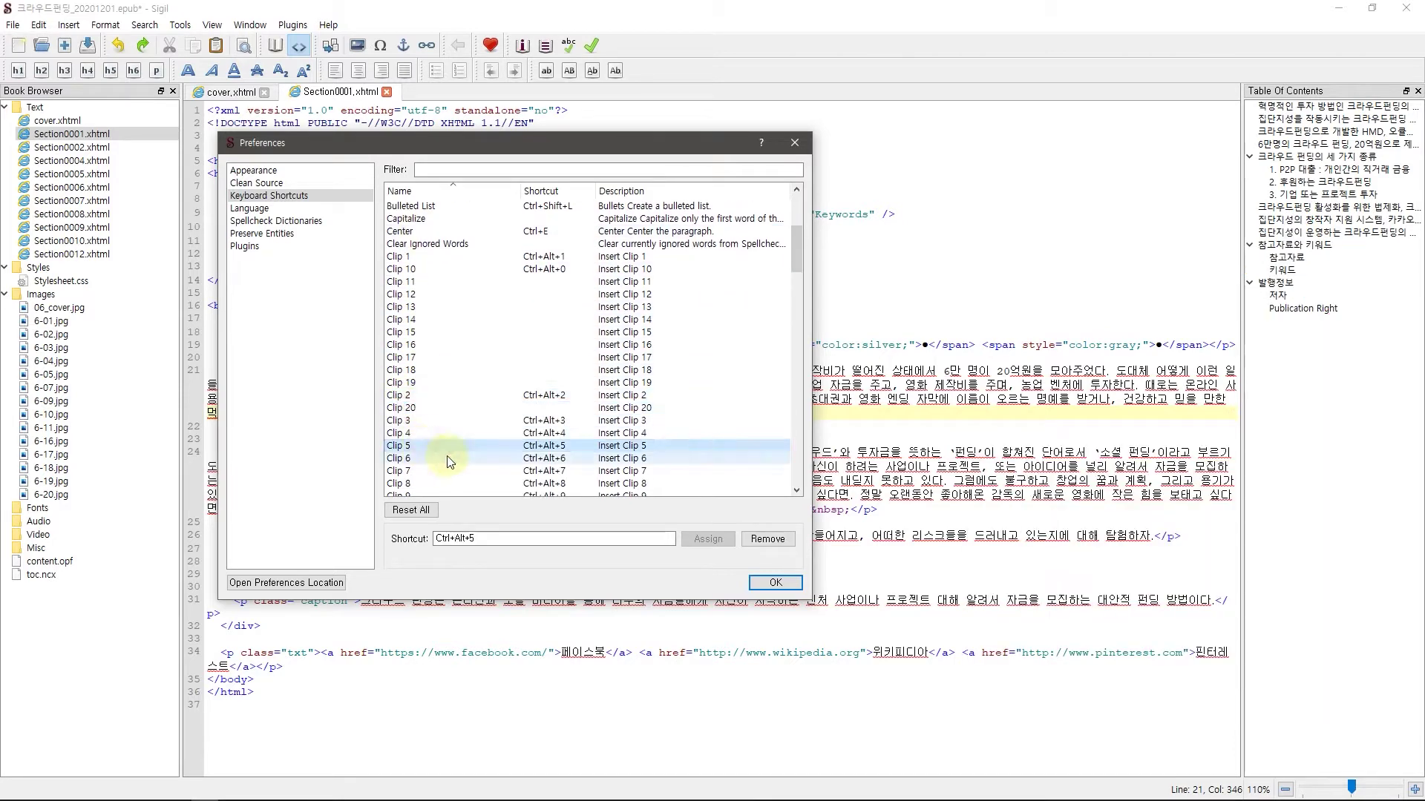
{"action": "scroll", "coordinate": [419, 445], "scroll_direction": "down", "scroll_amount": 3}
{"action": "left_click", "coordinate": [401, 399]}
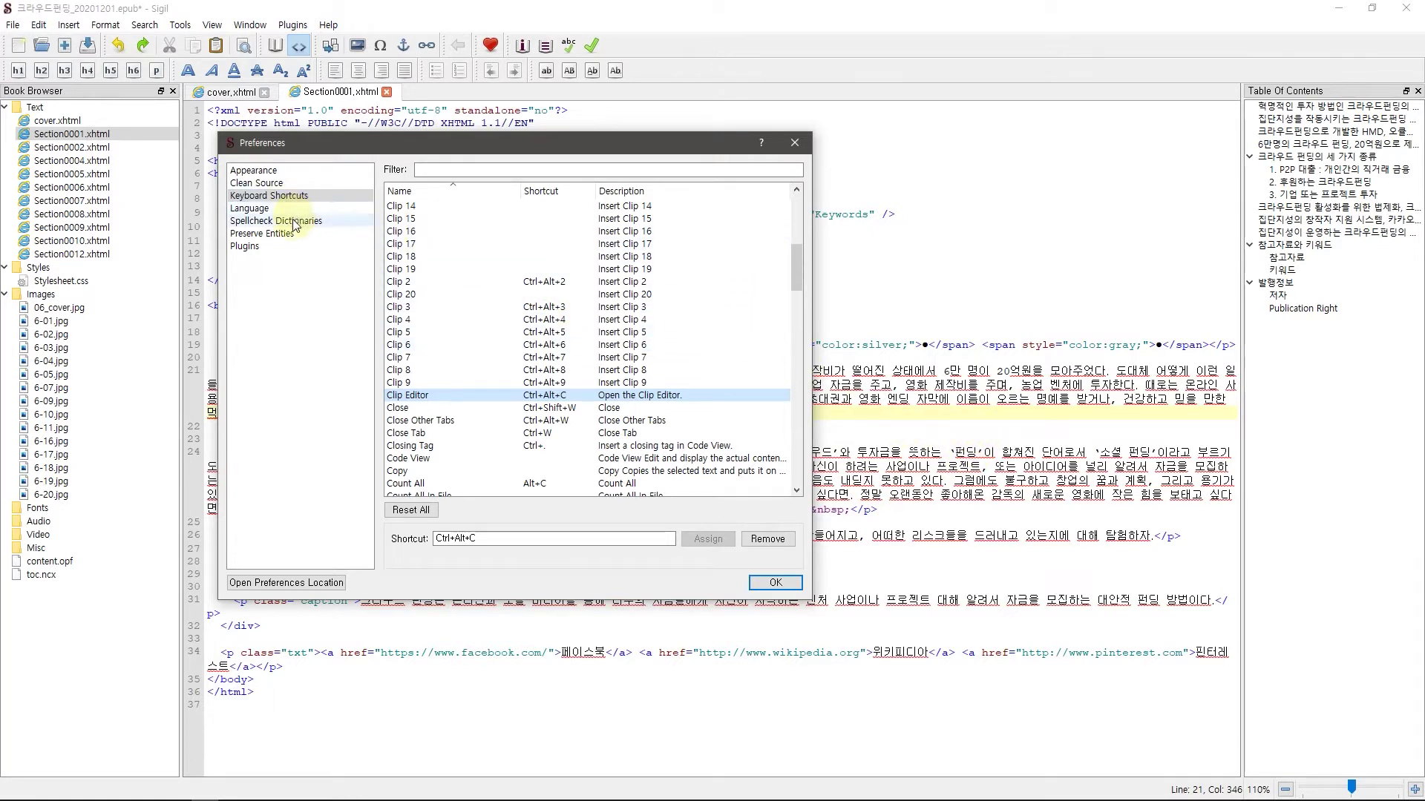
View the Language preferences, browse the available user interface languages, and close the Preferences without changing anything
{"action": "left_click", "coordinate": [252, 208]}
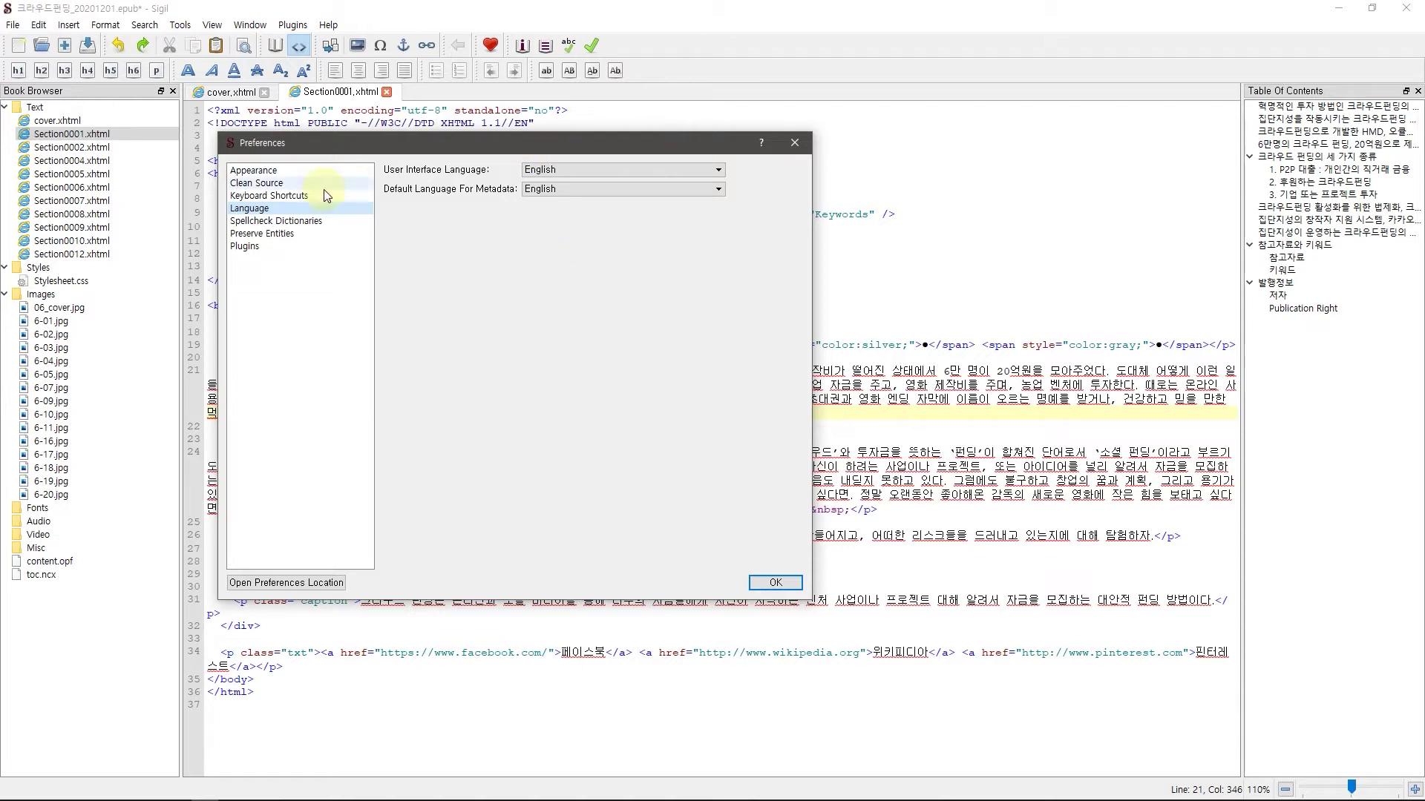
{"action": "left_click", "coordinate": [600, 177]}
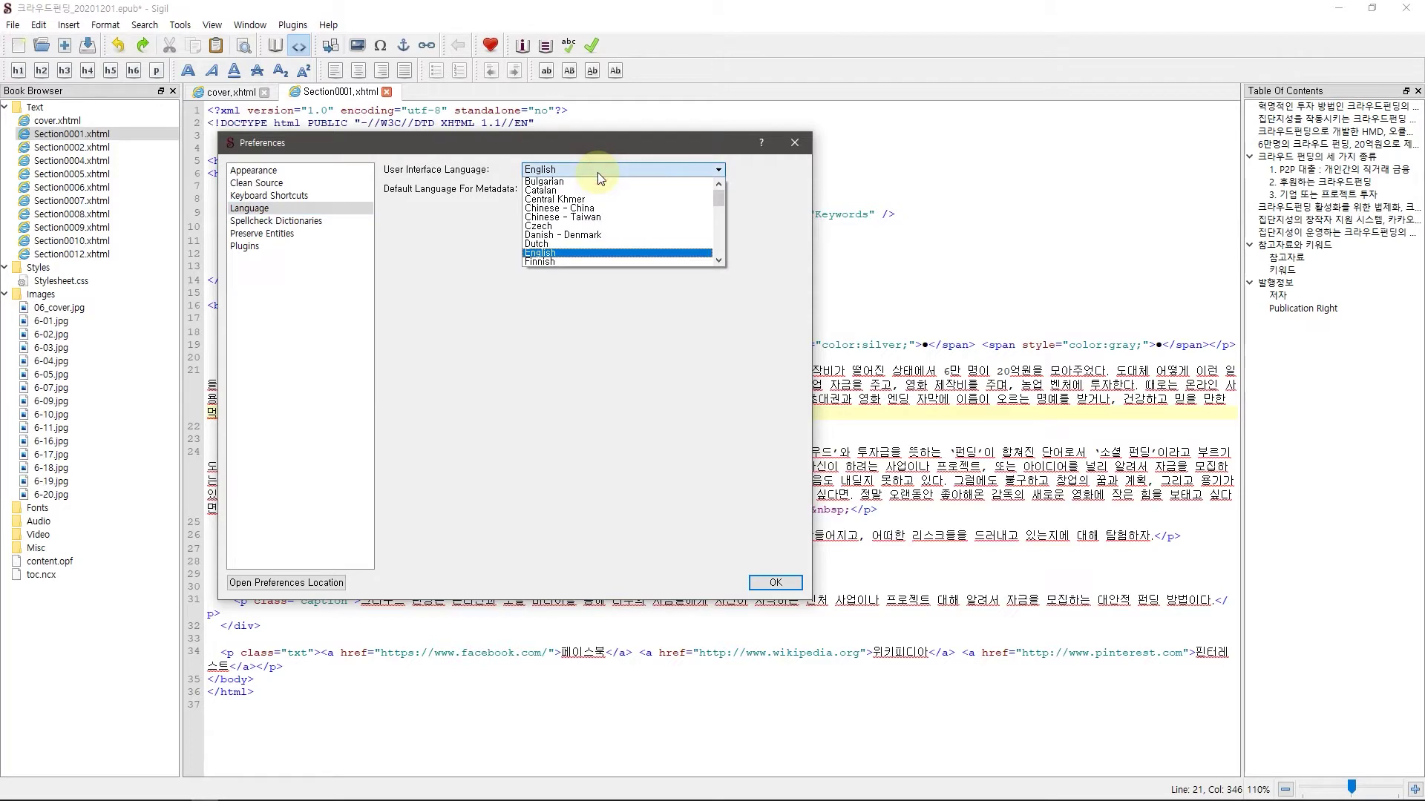
{"action": "mouse_move", "coordinate": [717, 196]}
{"action": "left_mouse_down"}
{"action": "mouse_move", "coordinate": [722, 265]}
{"action": "mouse_move", "coordinate": [717, 223]}
{"action": "left_mouse_up"}
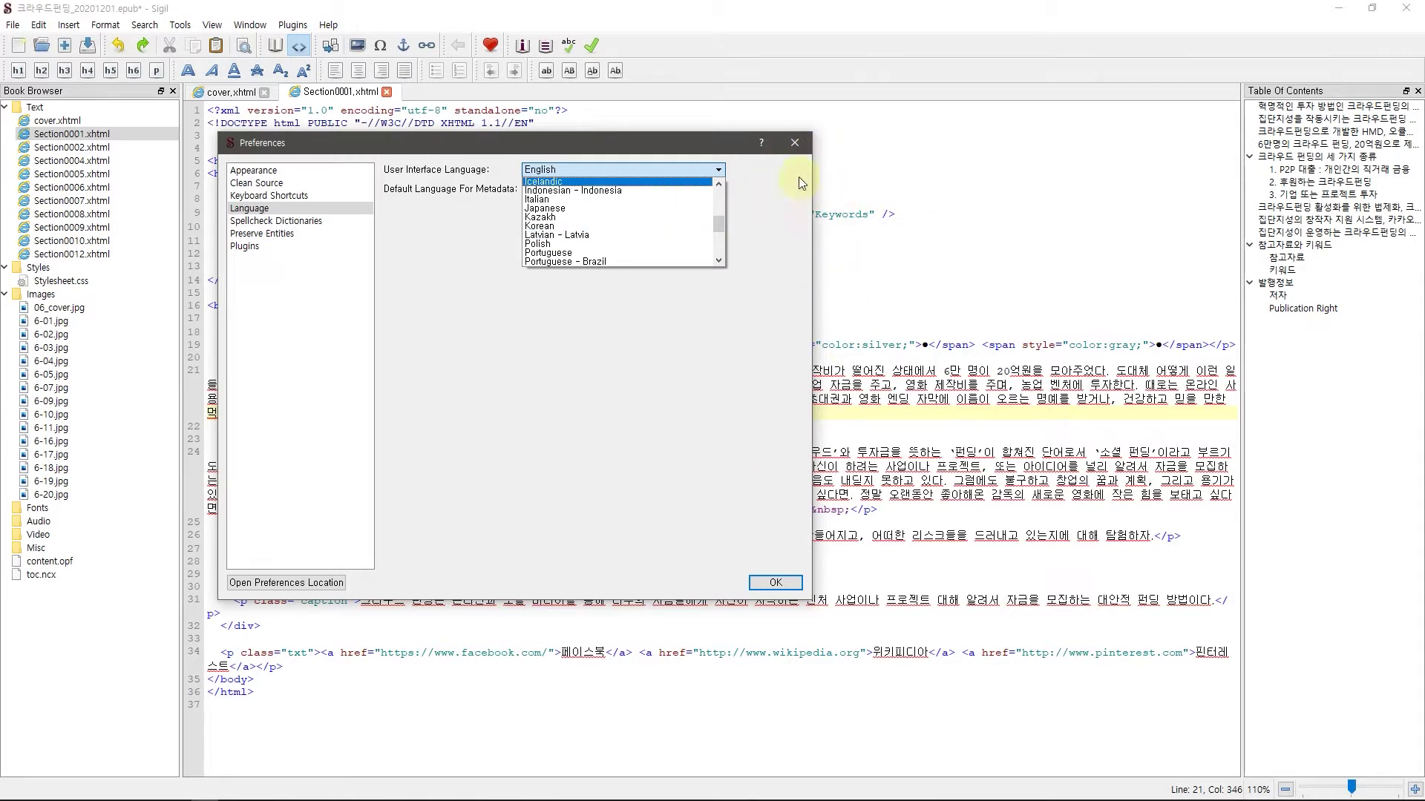
{"action": "left_click", "coordinate": [795, 145]}
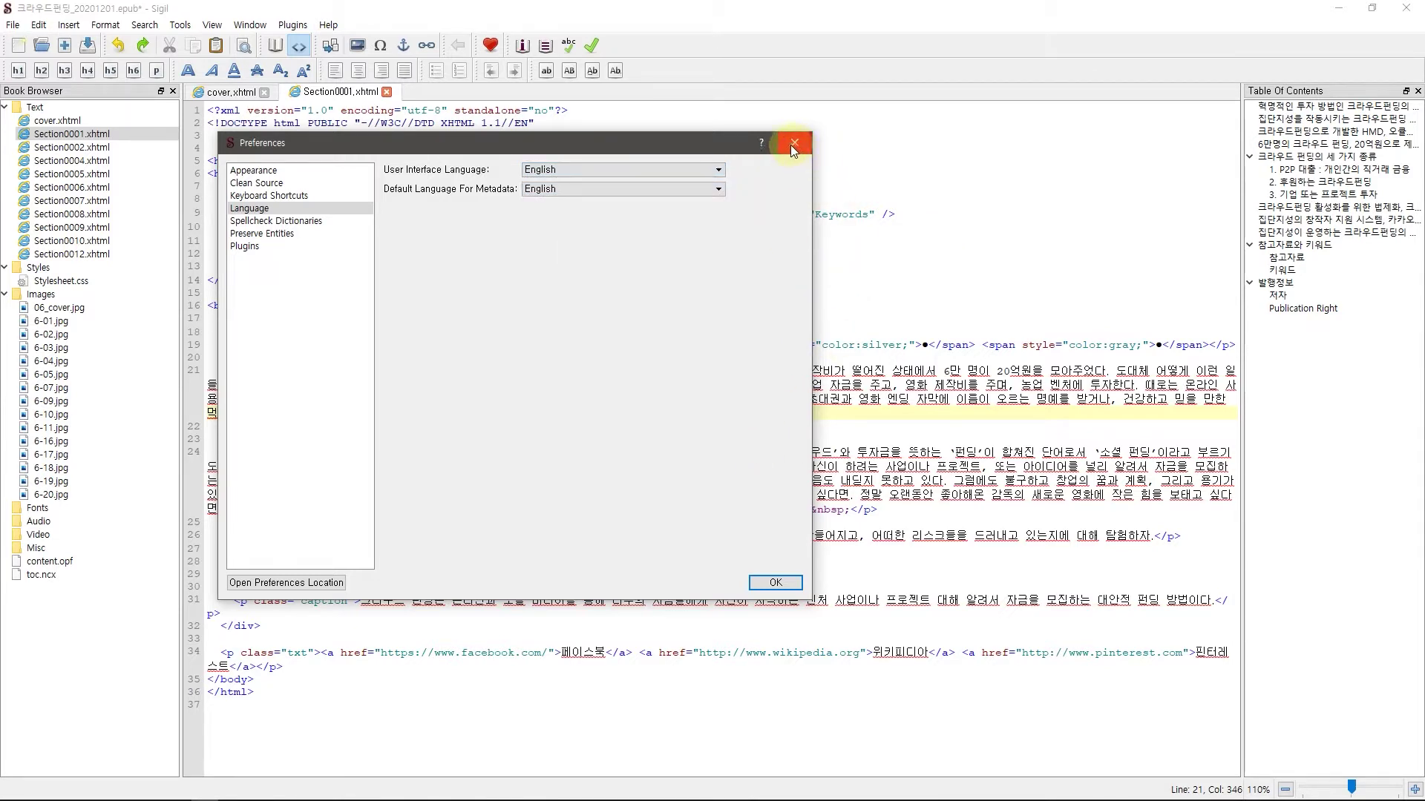
{"action": "left_click", "coordinate": [286, 199]}
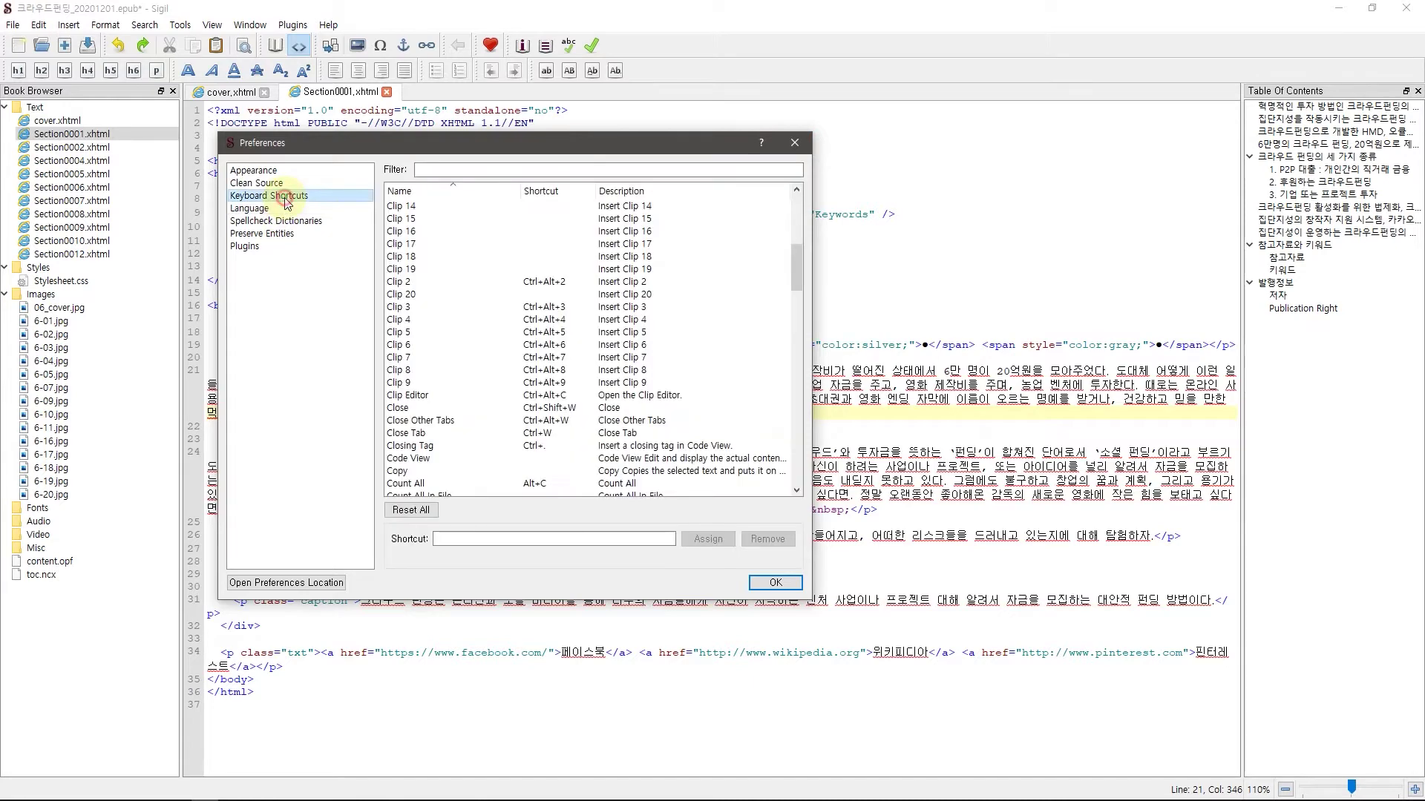
{"action": "left_click", "coordinate": [273, 209]}
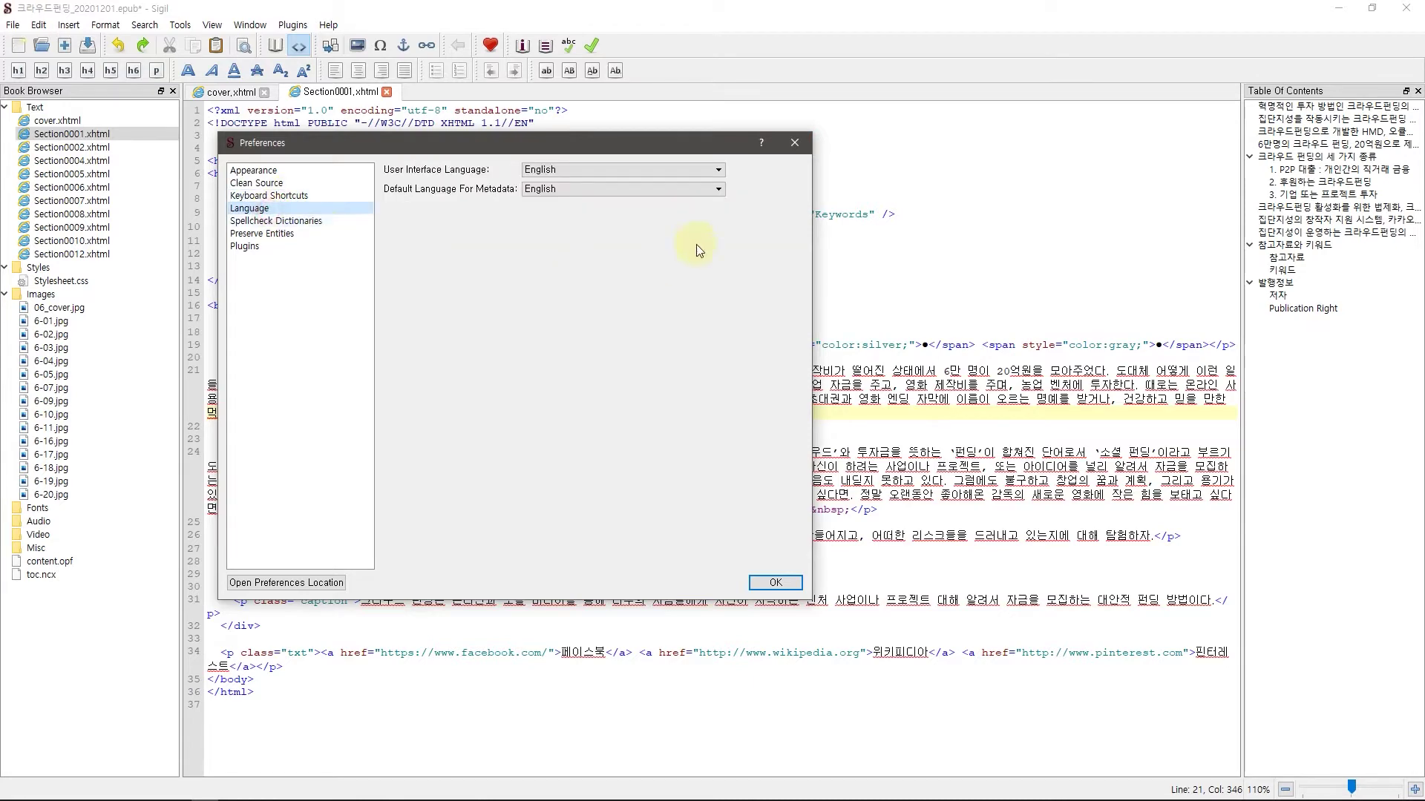
{"action": "left_click", "coordinate": [795, 143]}
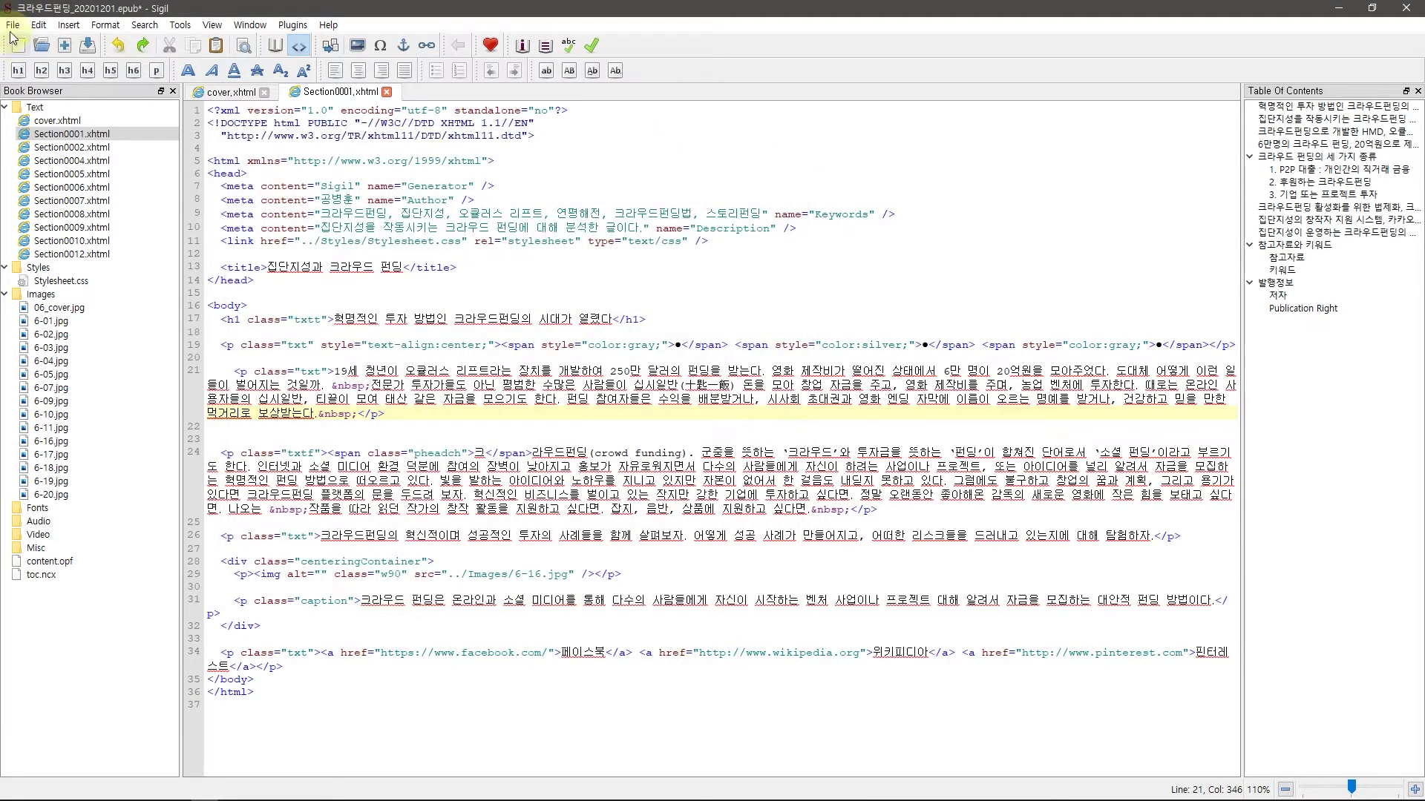
Review the Edit and Insert commands, then view the set of insertable special characters and close it
{"action": "left_click", "coordinate": [45, 26]}
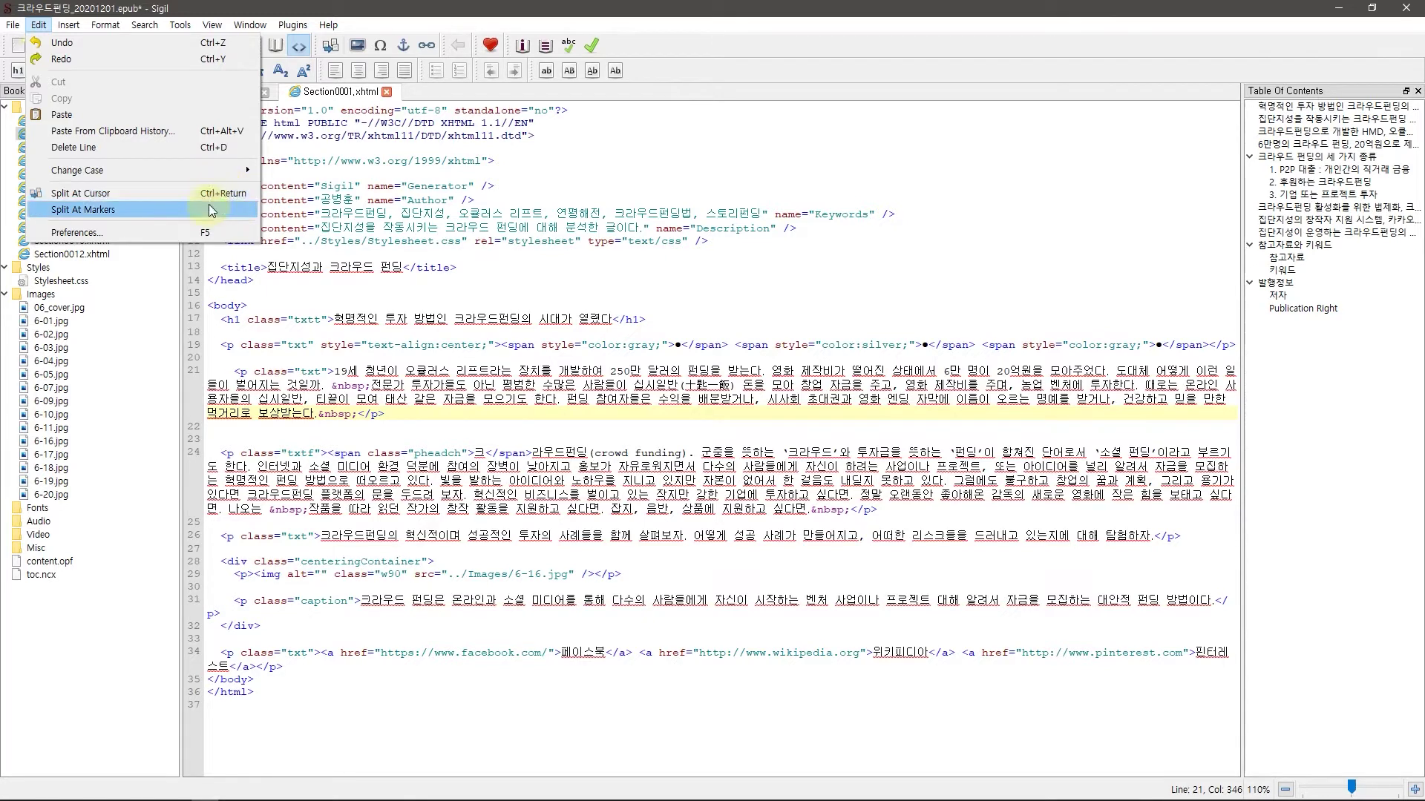
{"action": "mouse_move", "coordinate": [68, 24]}
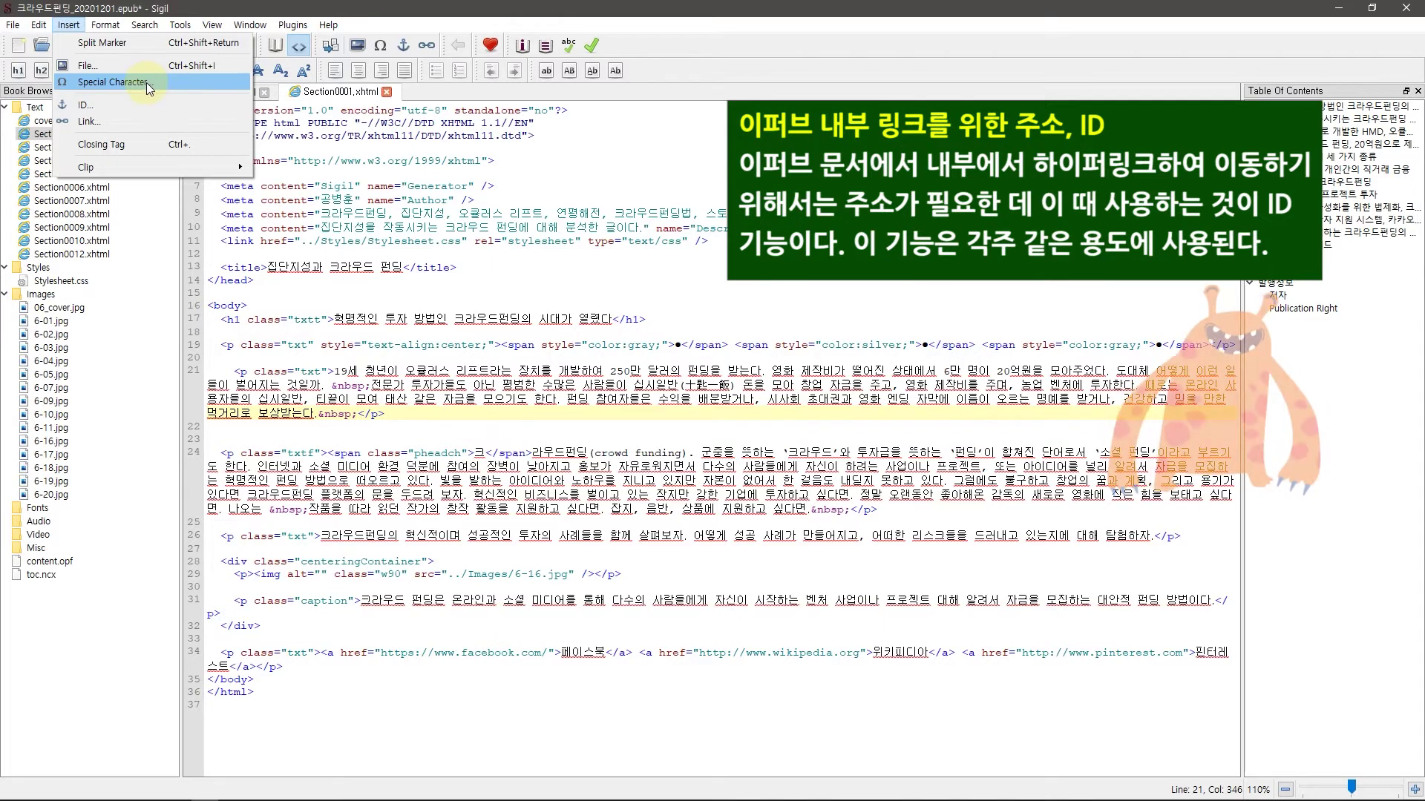
{"action": "left_click", "coordinate": [87, 83]}
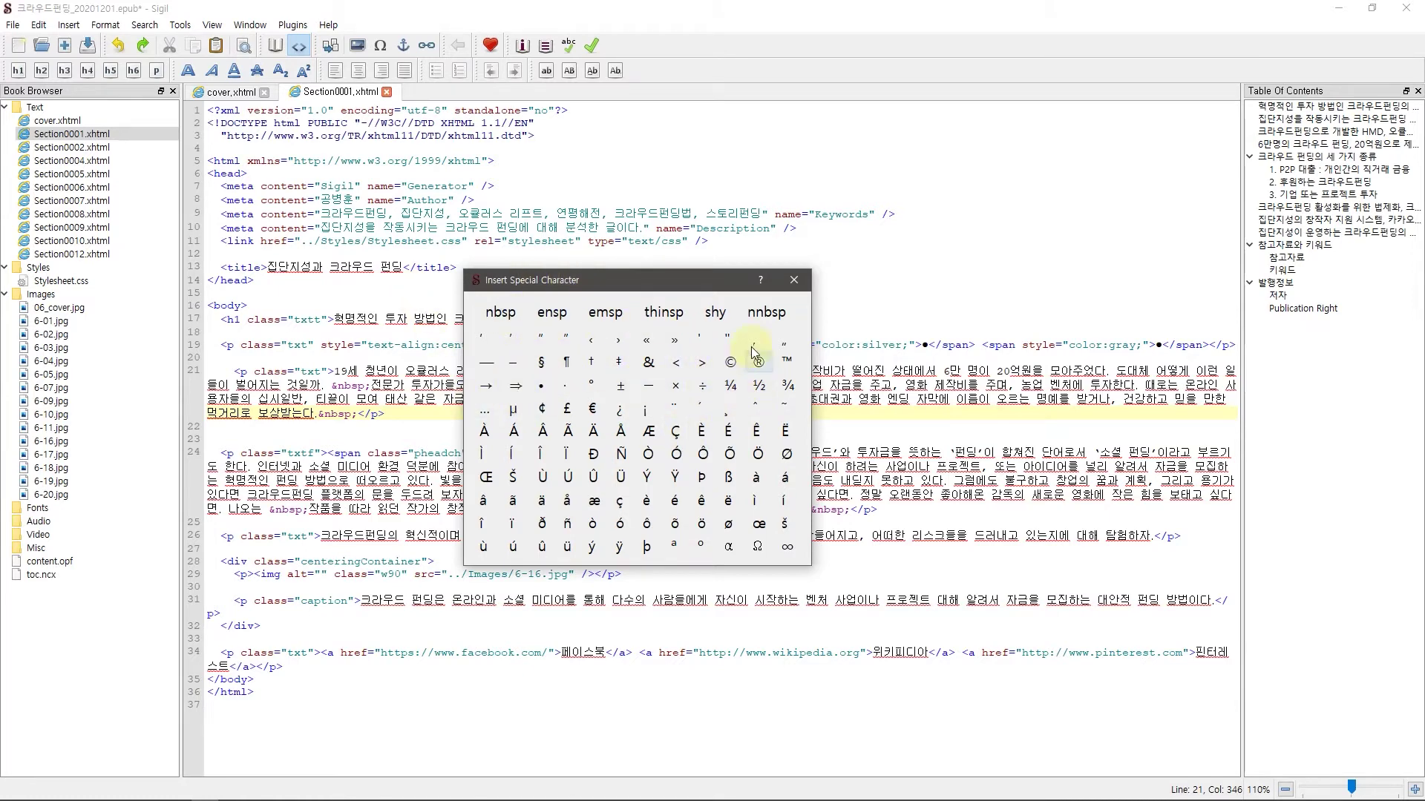
{"action": "left_click", "coordinate": [793, 281]}
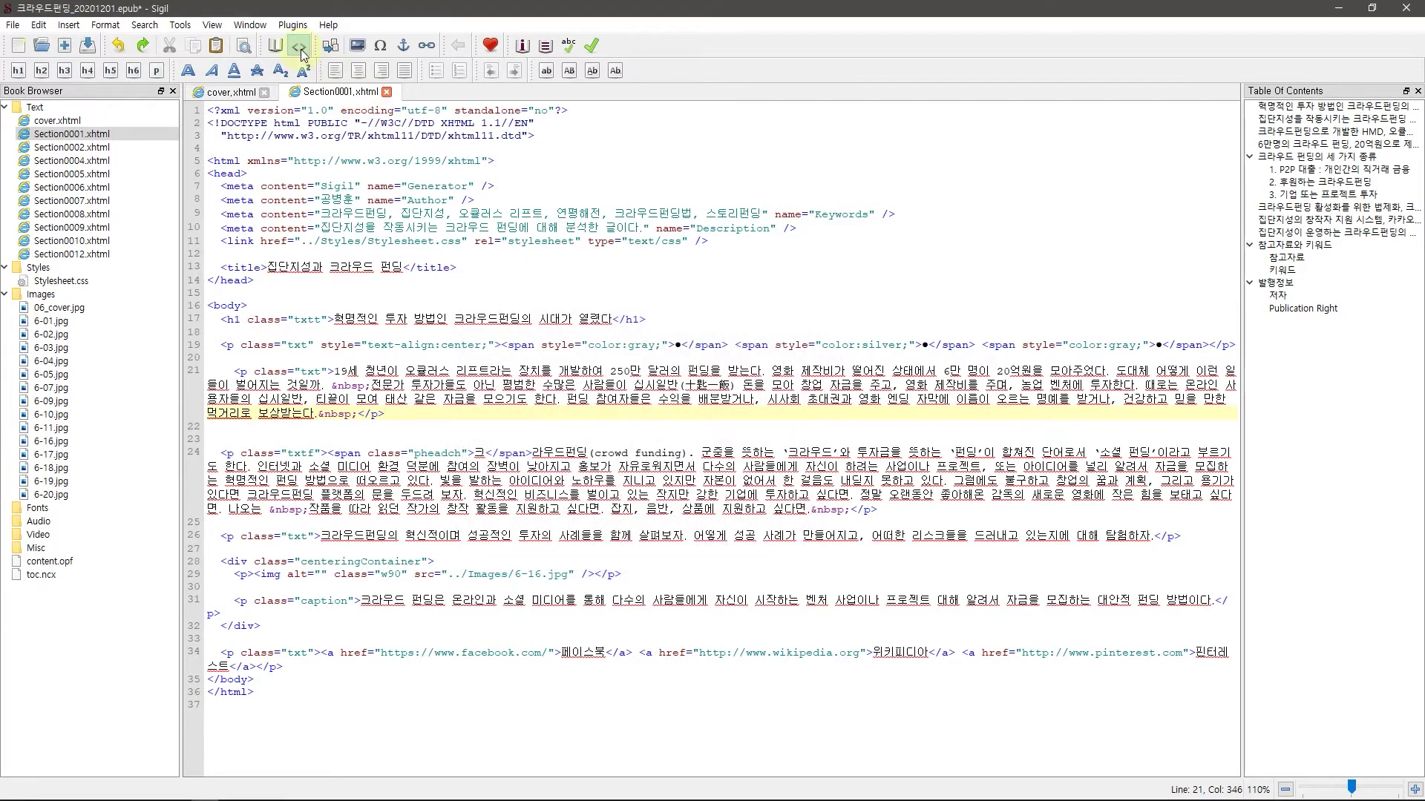
Review the available Insert, Search and View commands, including ID, Find & Replace and the panel display options
{"action": "left_click", "coordinate": [67, 25]}
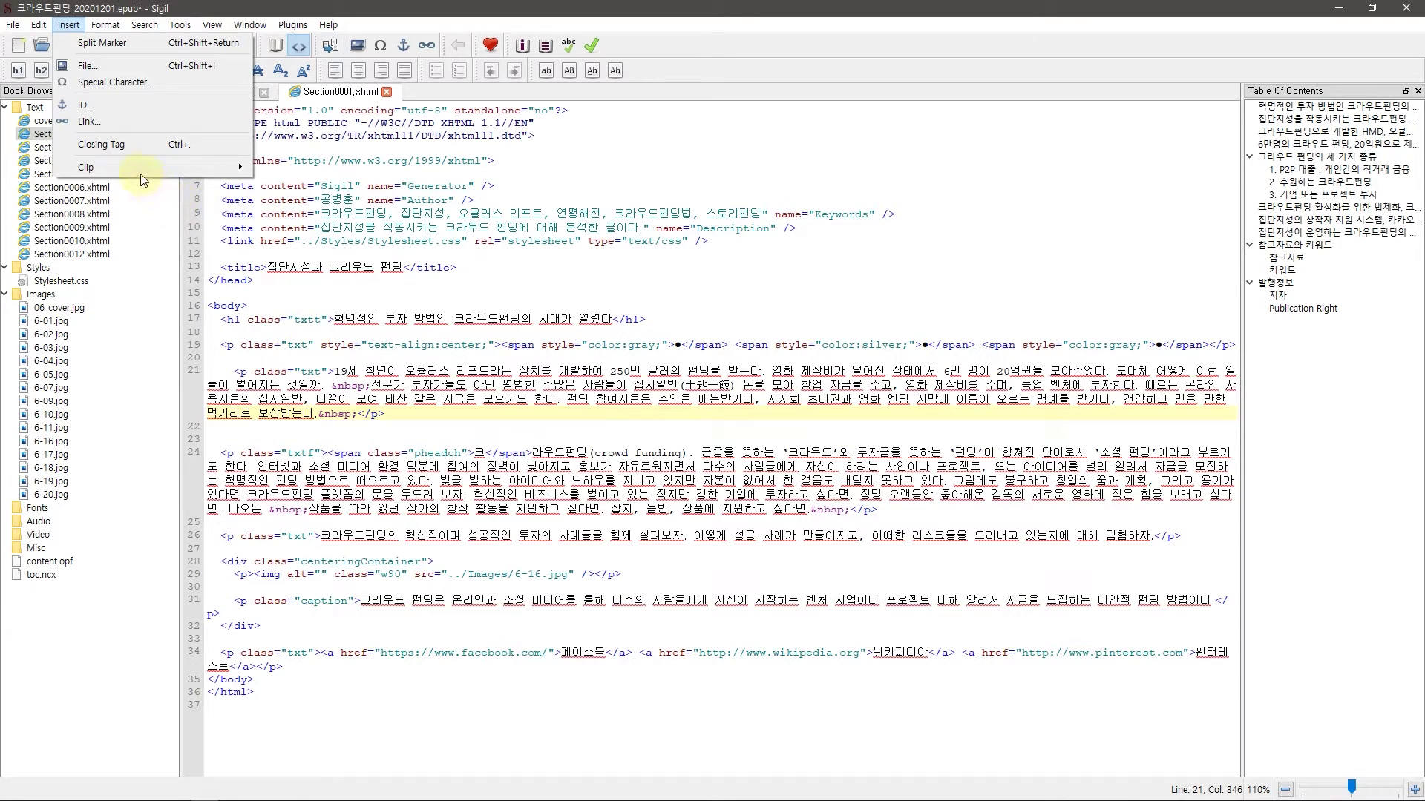
{"action": "mouse_move", "coordinate": [138, 171]}
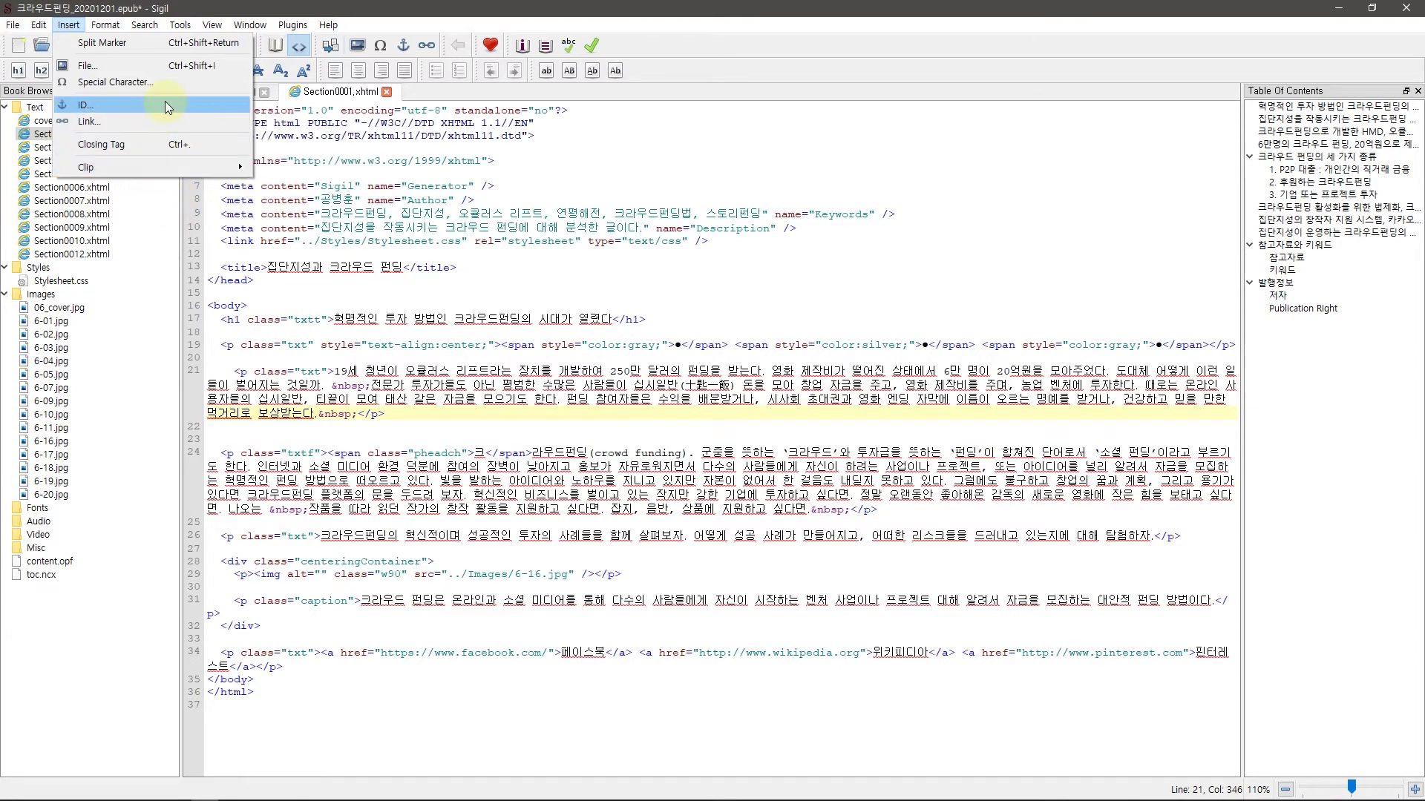
{"action": "left_click", "coordinate": [135, 28]}
{"action": "left_click", "coordinate": [140, 26]}
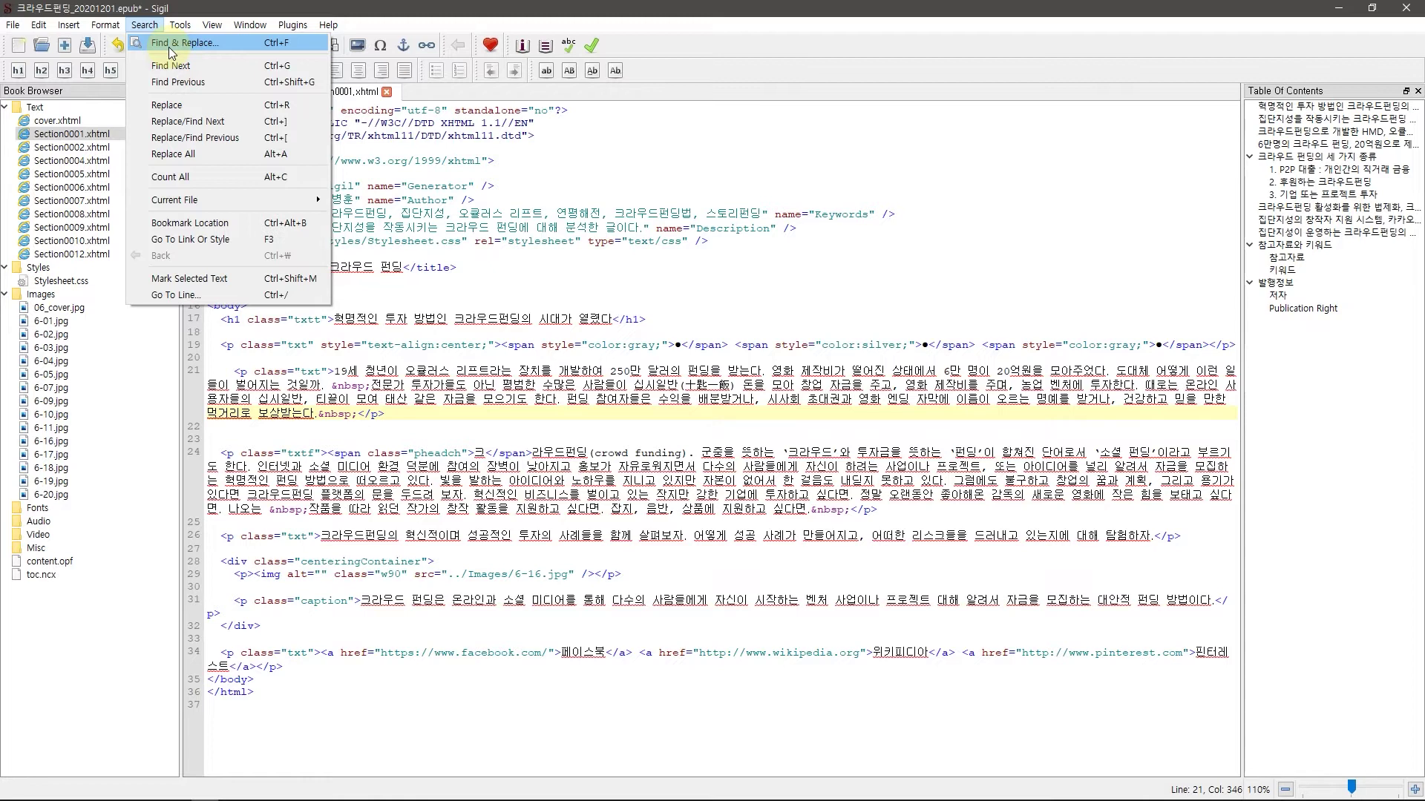
{"action": "mouse_move", "coordinate": [211, 25]}
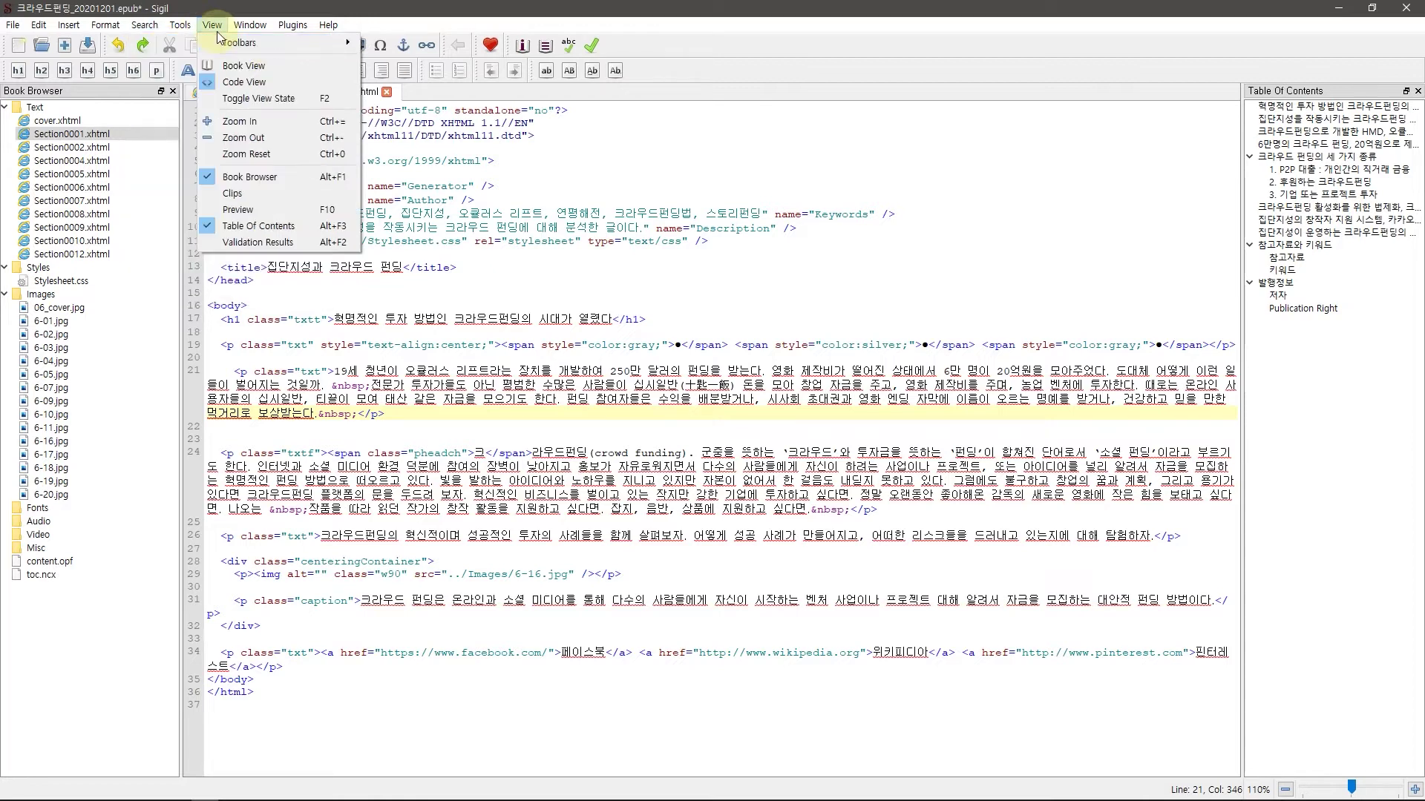
{"action": "left_click", "coordinate": [320, 372]}
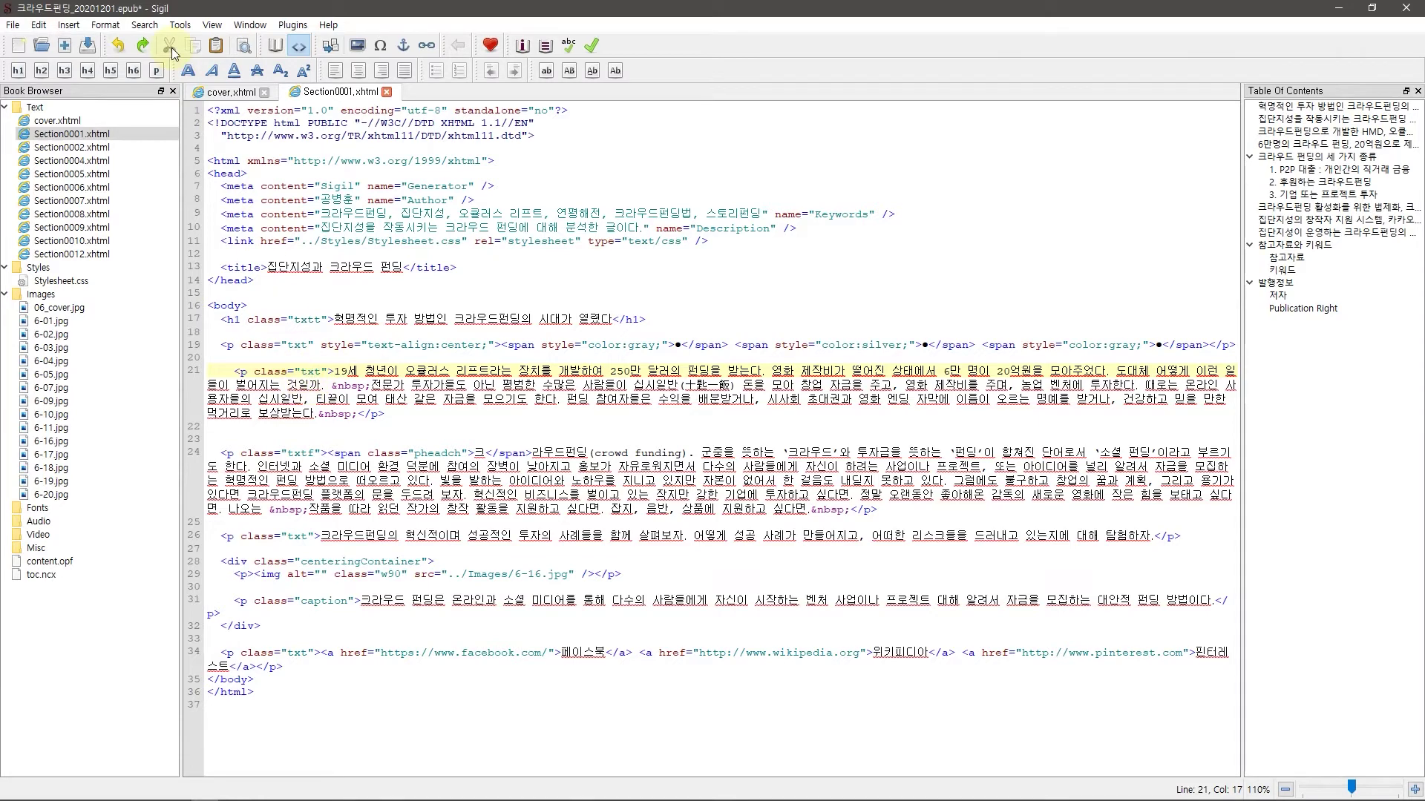
Examine the Find and Replace commands, the book Tools such as Metadata Editor, and the Window commands
{"action": "left_click", "coordinate": [150, 24]}
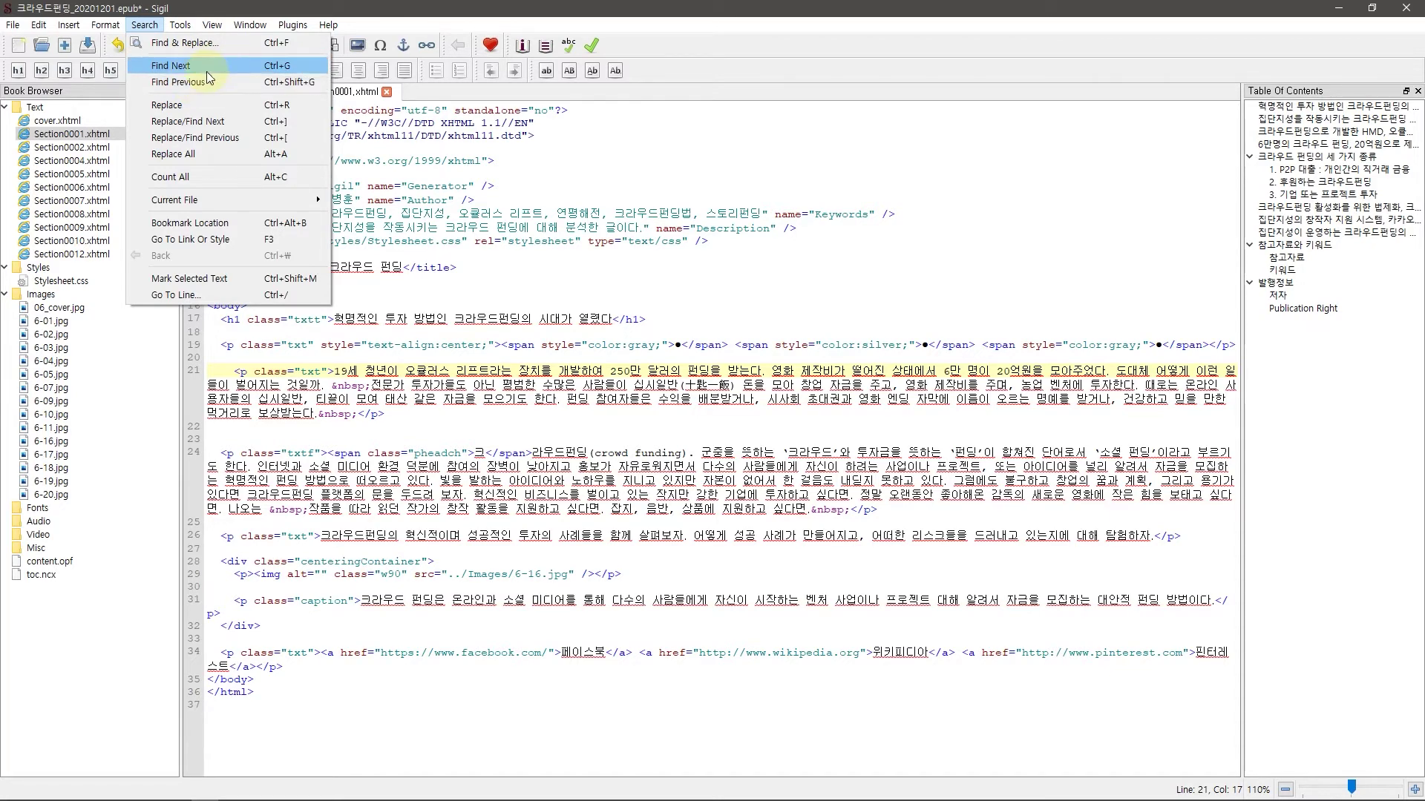
{"action": "mouse_move", "coordinate": [186, 26]}
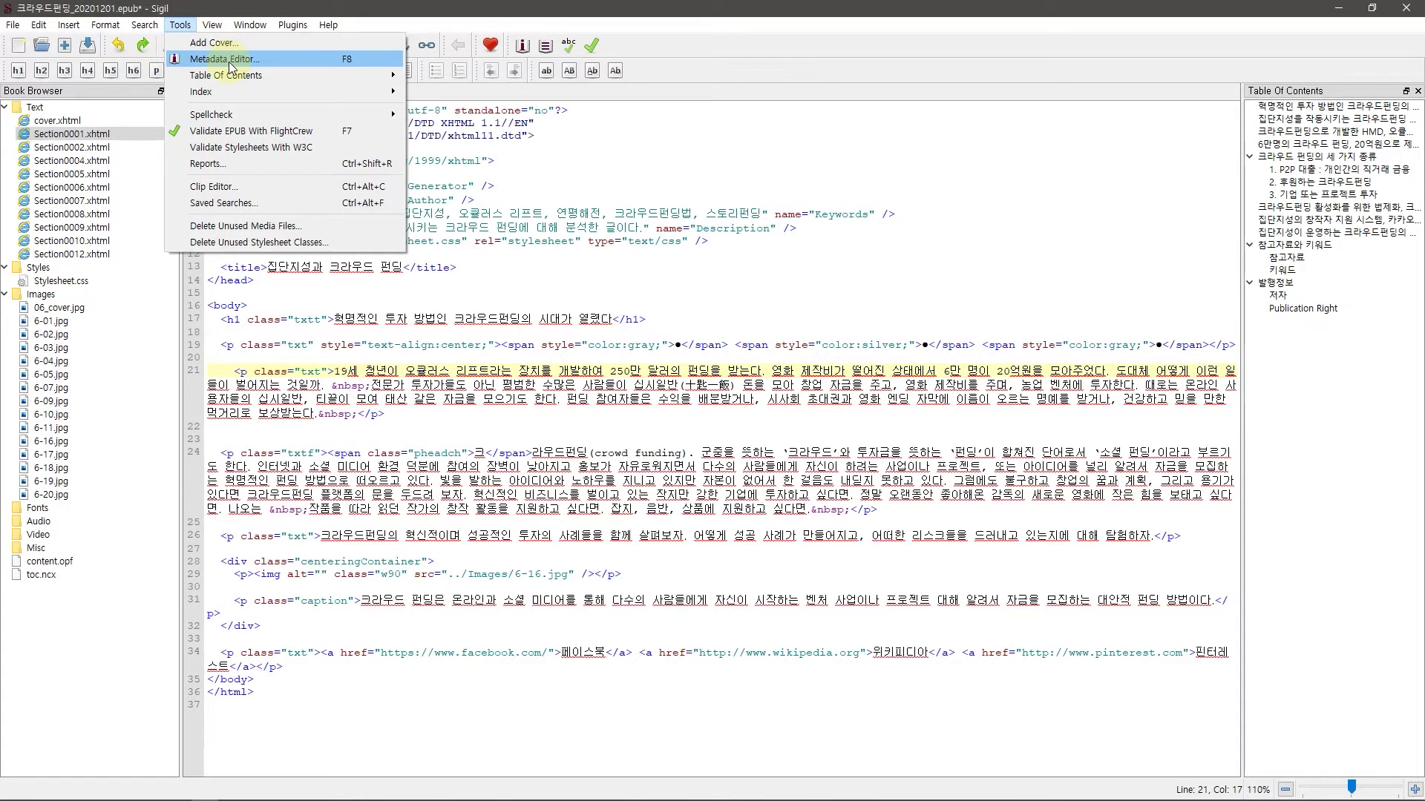
{"action": "mouse_move", "coordinate": [264, 72]}
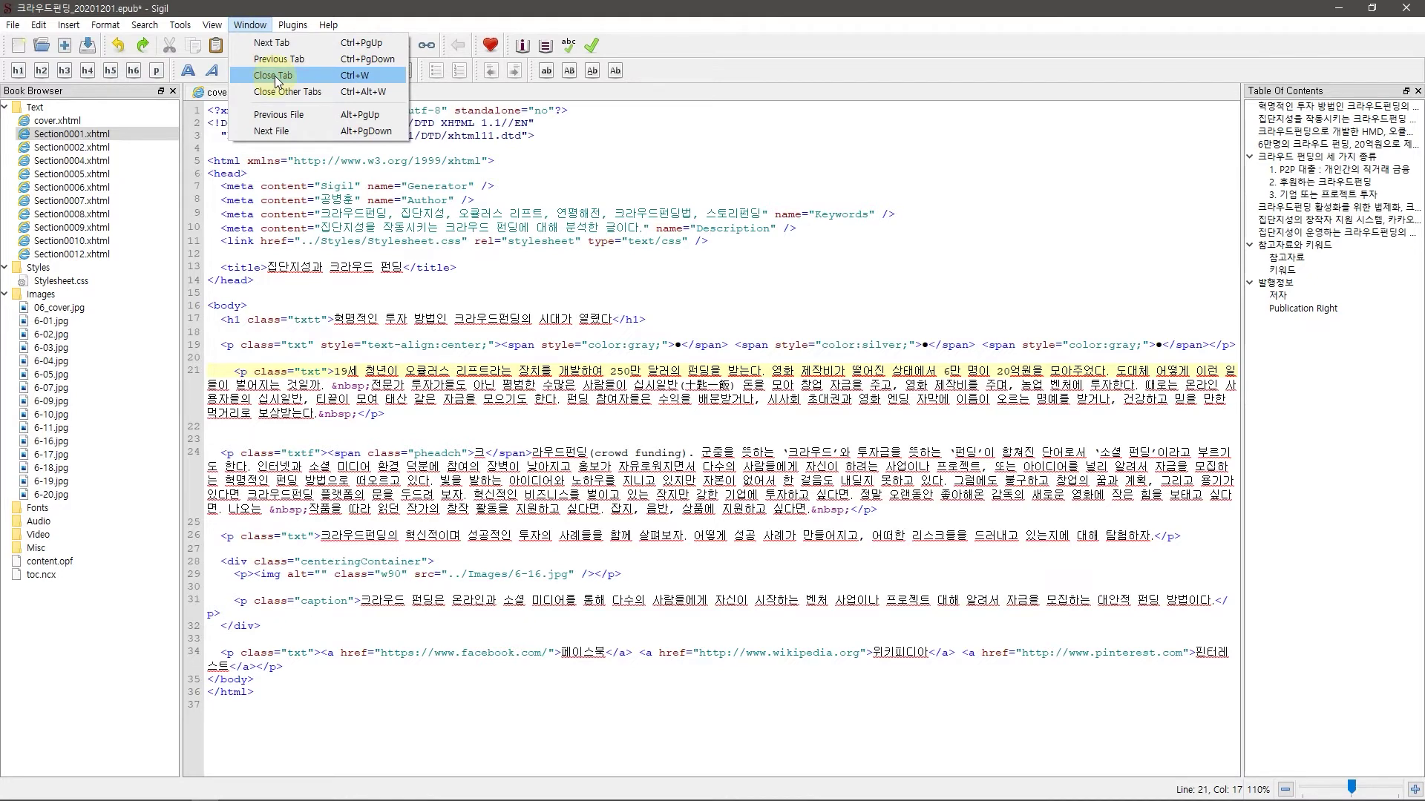
{"action": "left_click", "coordinate": [505, 186]}
Open Section0002.xhtml and Section0004.xhtml in their own tabs and review the commands for closing tabs
{"action": "double_click", "coordinate": [74, 147]}
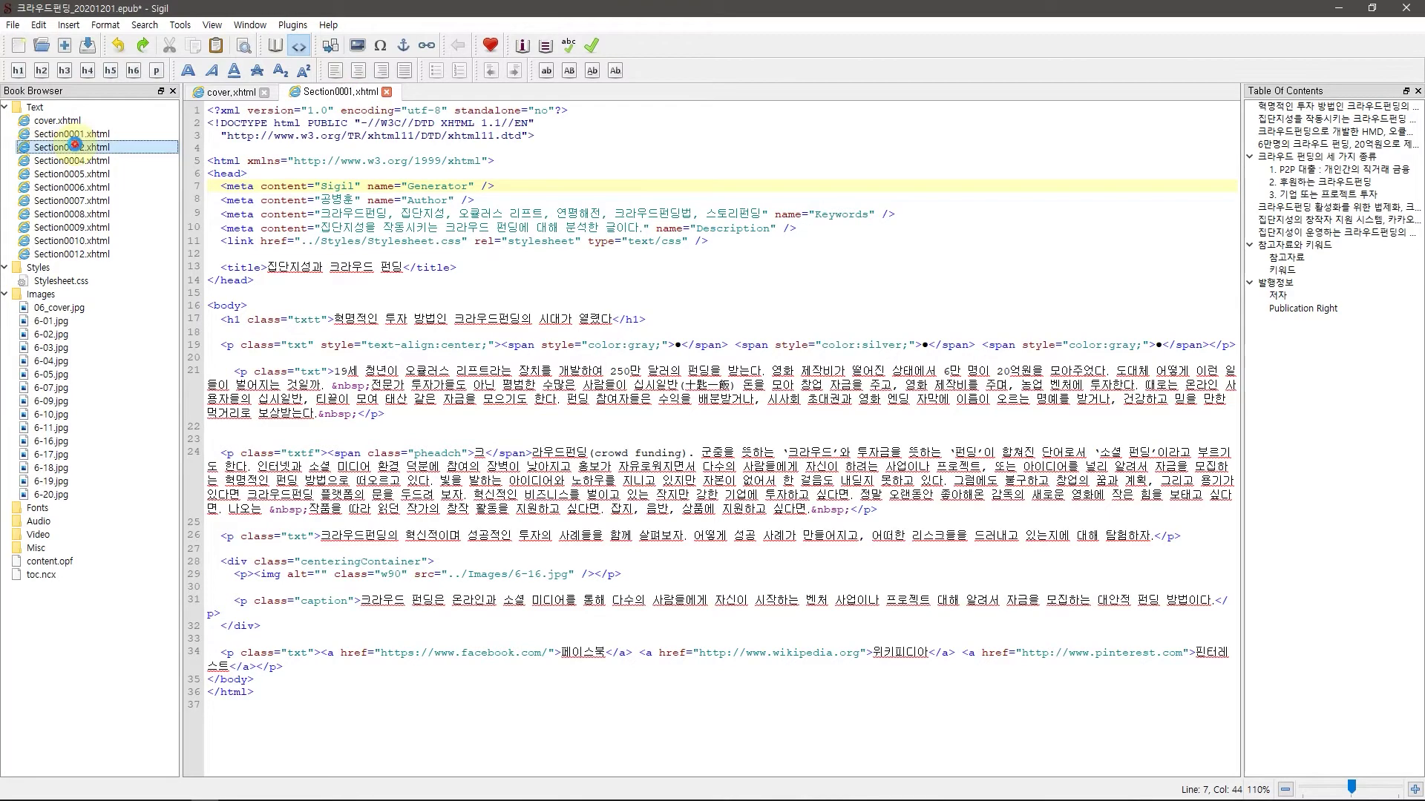
{"action": "double_click", "coordinate": [74, 161]}
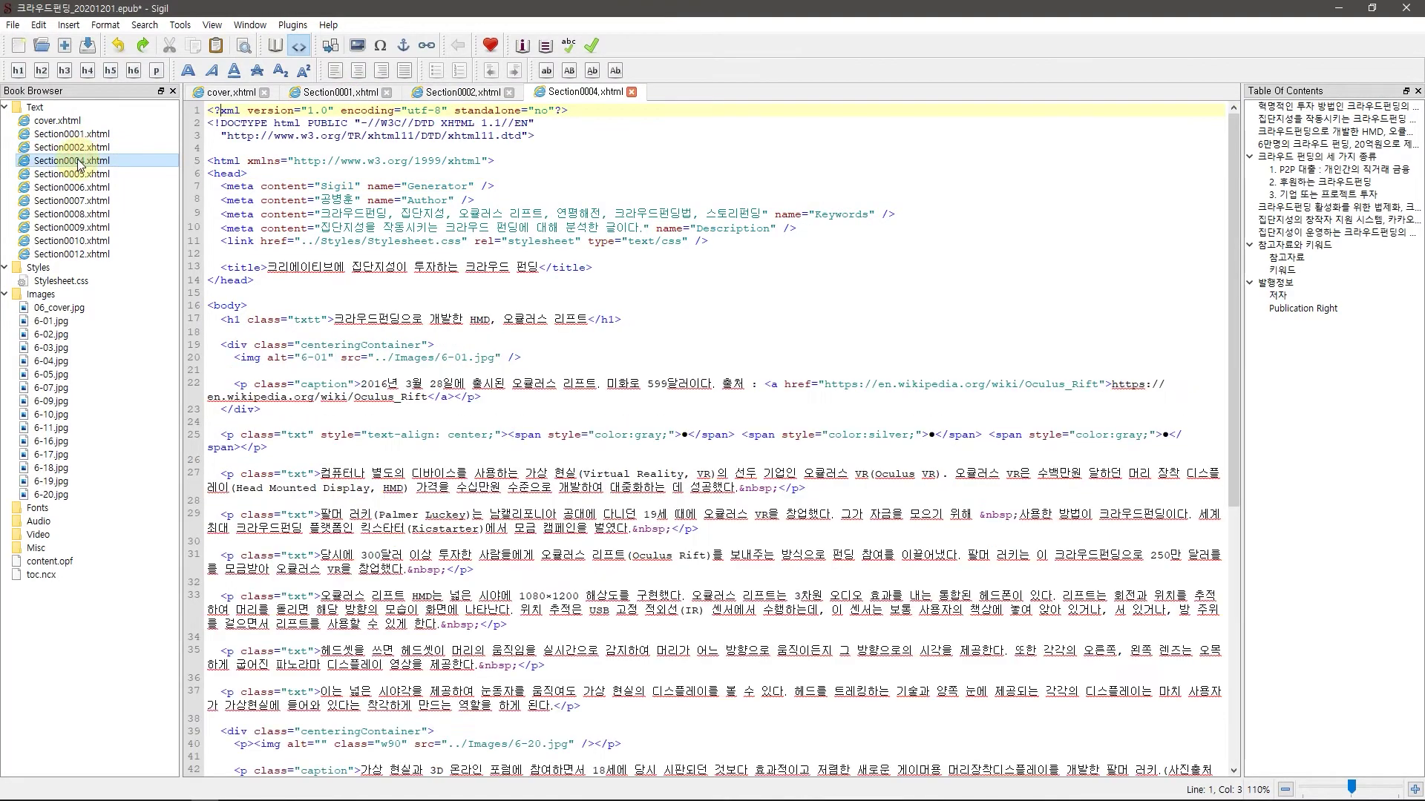
{"action": "left_click", "coordinate": [250, 25]}
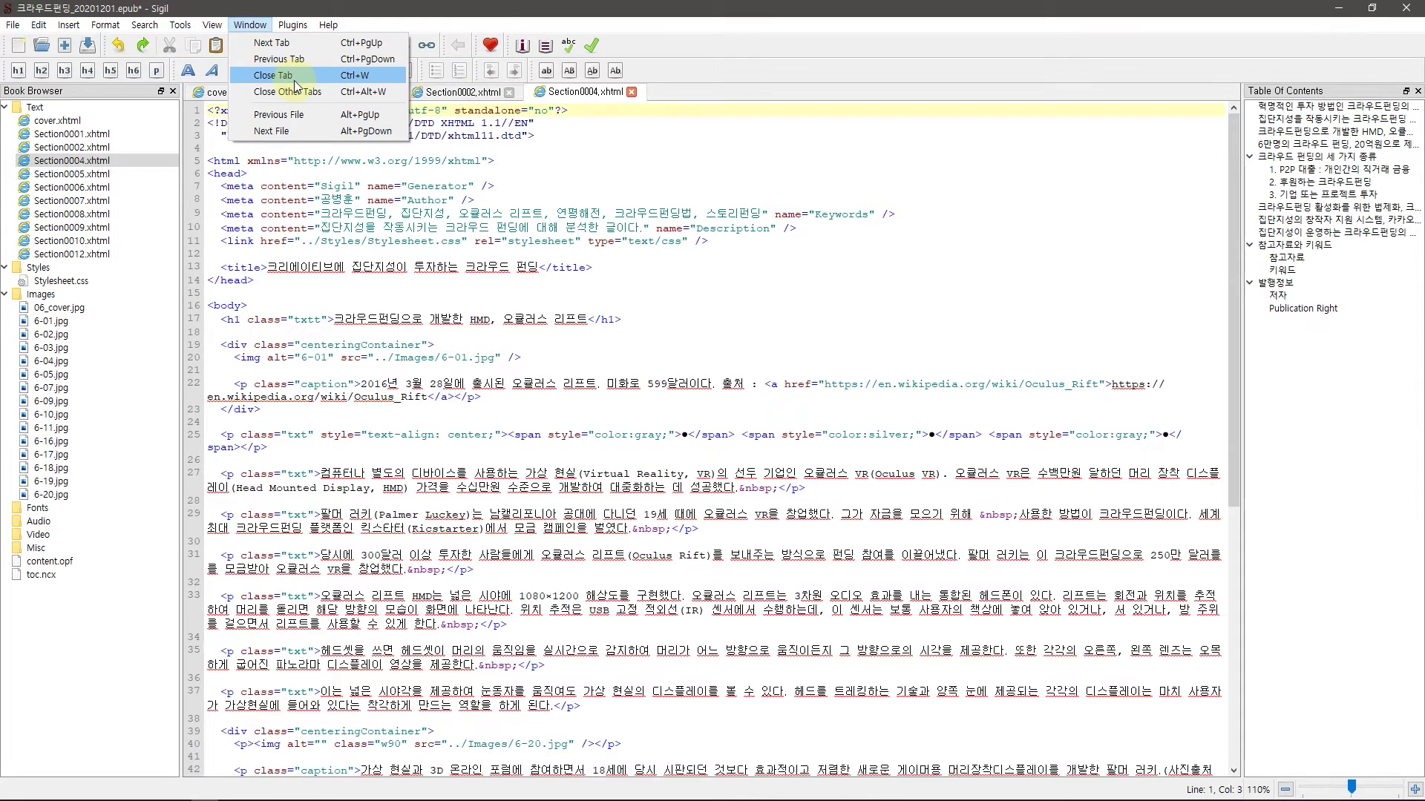
{"action": "left_click", "coordinate": [571, 96]}
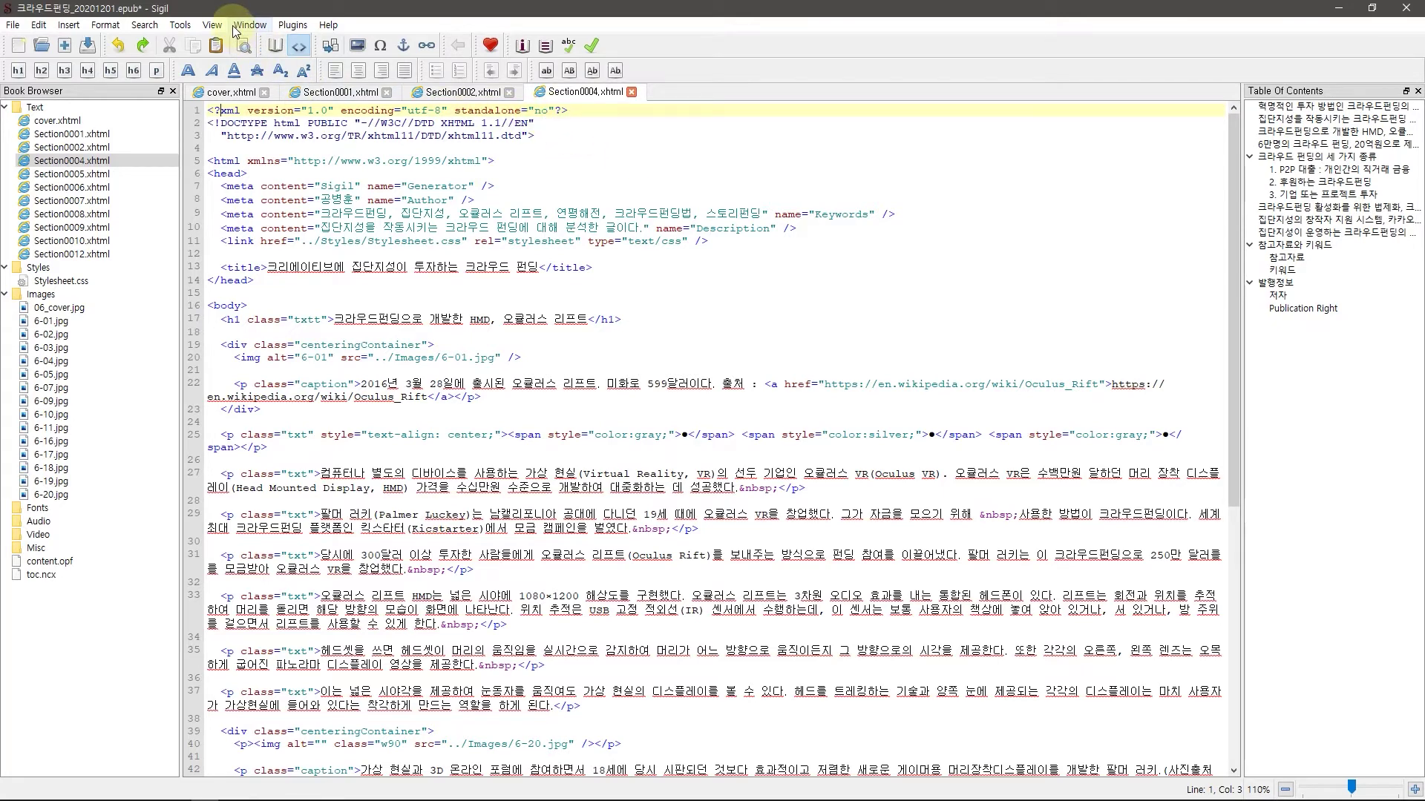
Review the Plugins and Help commands, and view Sigil's version information in the About dialog before closing it
{"action": "left_click", "coordinate": [293, 25]}
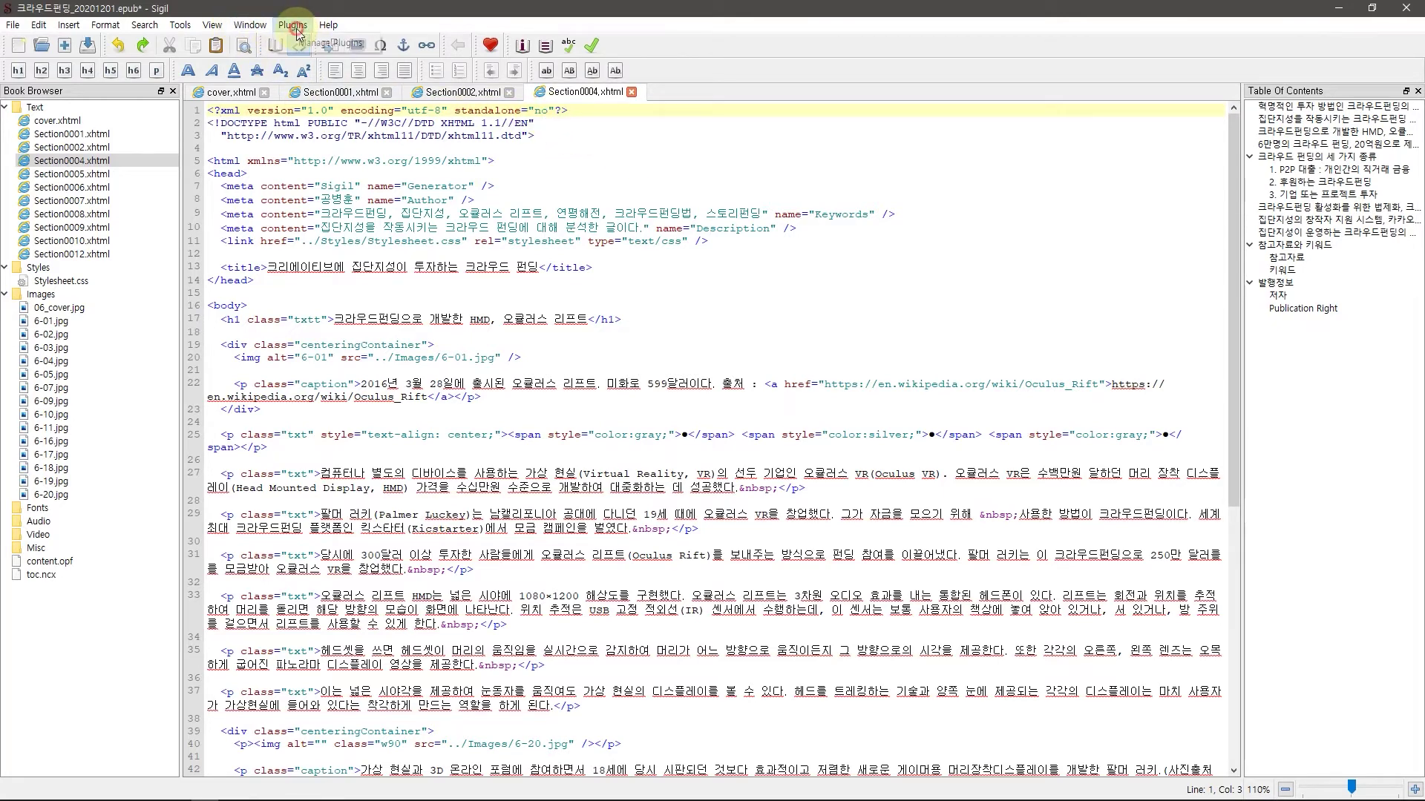
{"action": "mouse_move", "coordinate": [325, 30]}
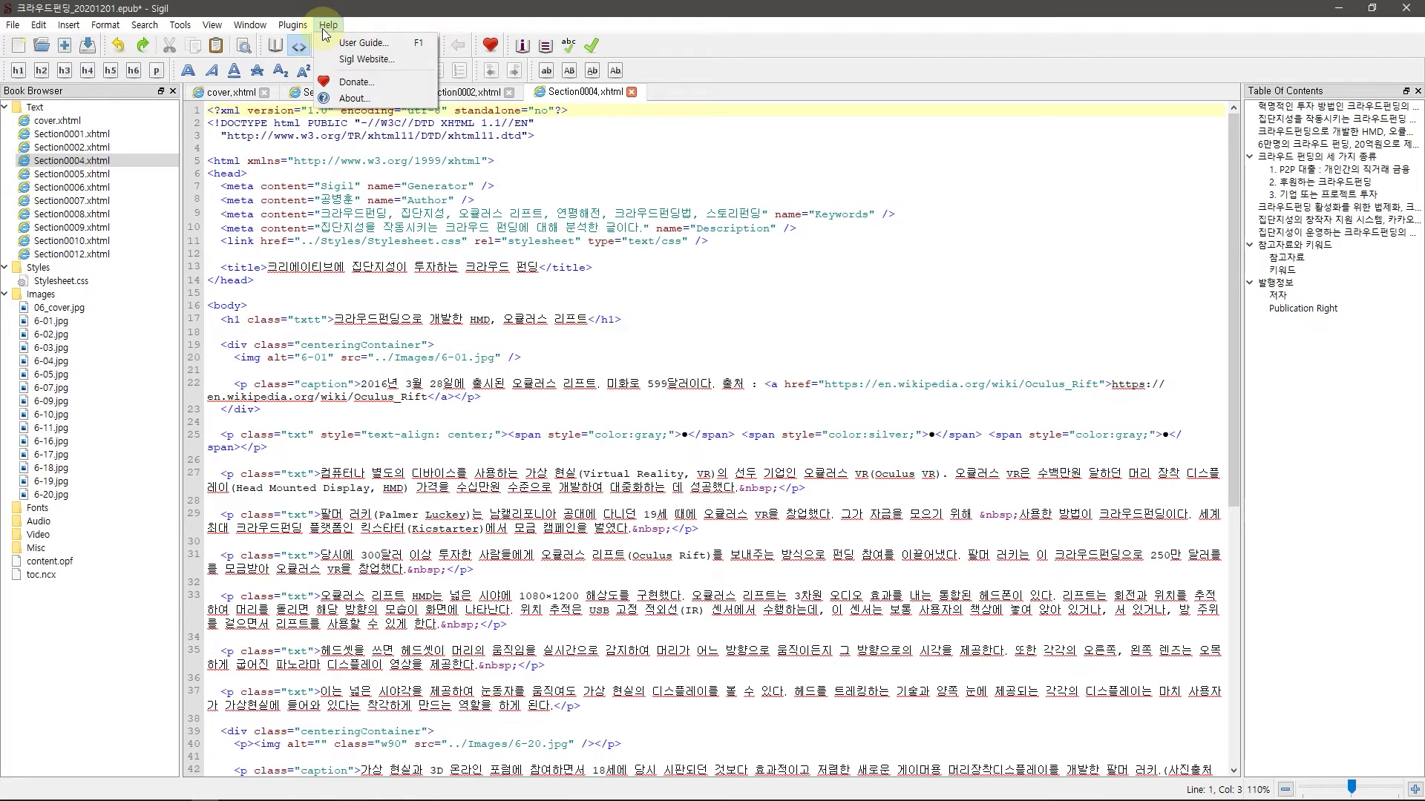
{"action": "left_click", "coordinate": [380, 101]}
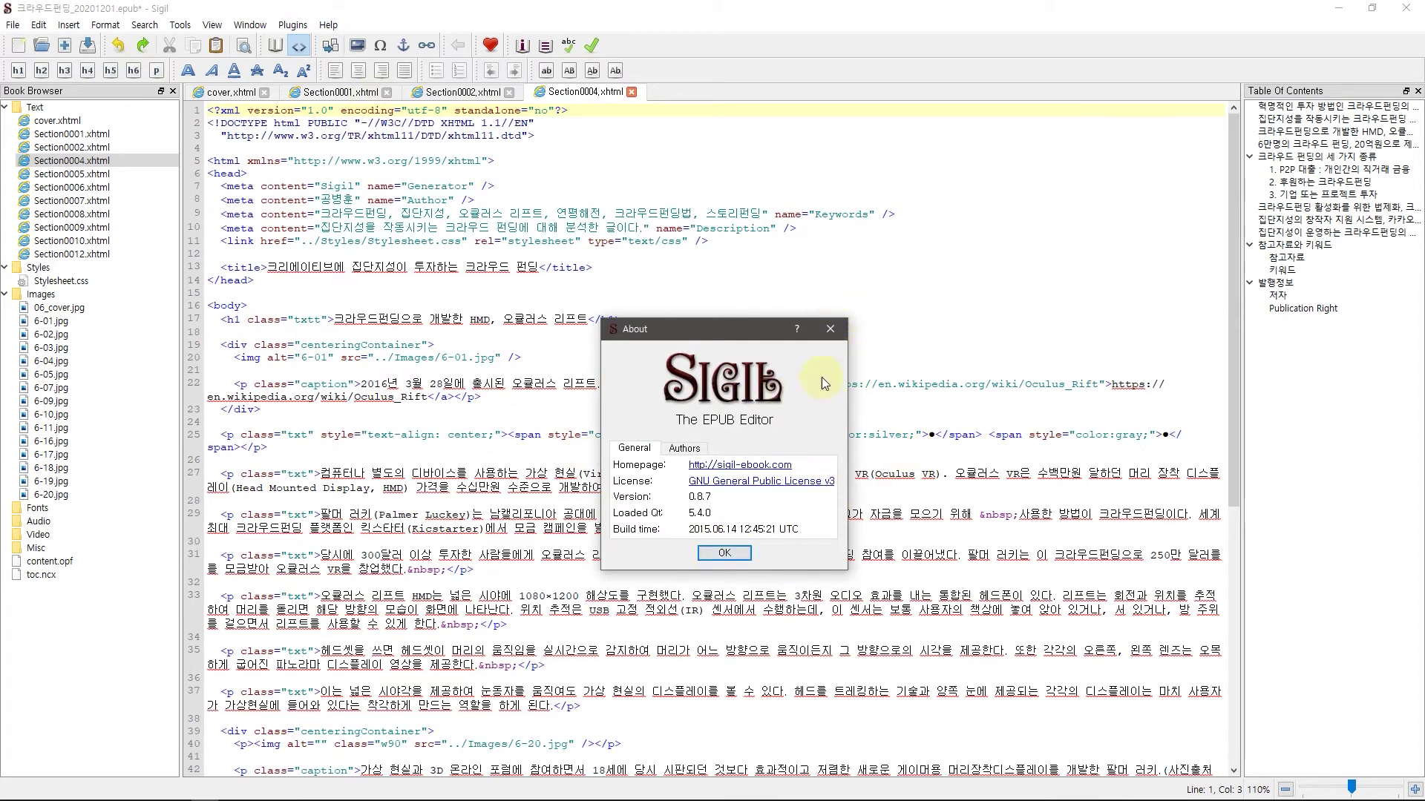
{"action": "left_click", "coordinate": [831, 328]}
{"action": "left_click", "coordinate": [328, 24]}
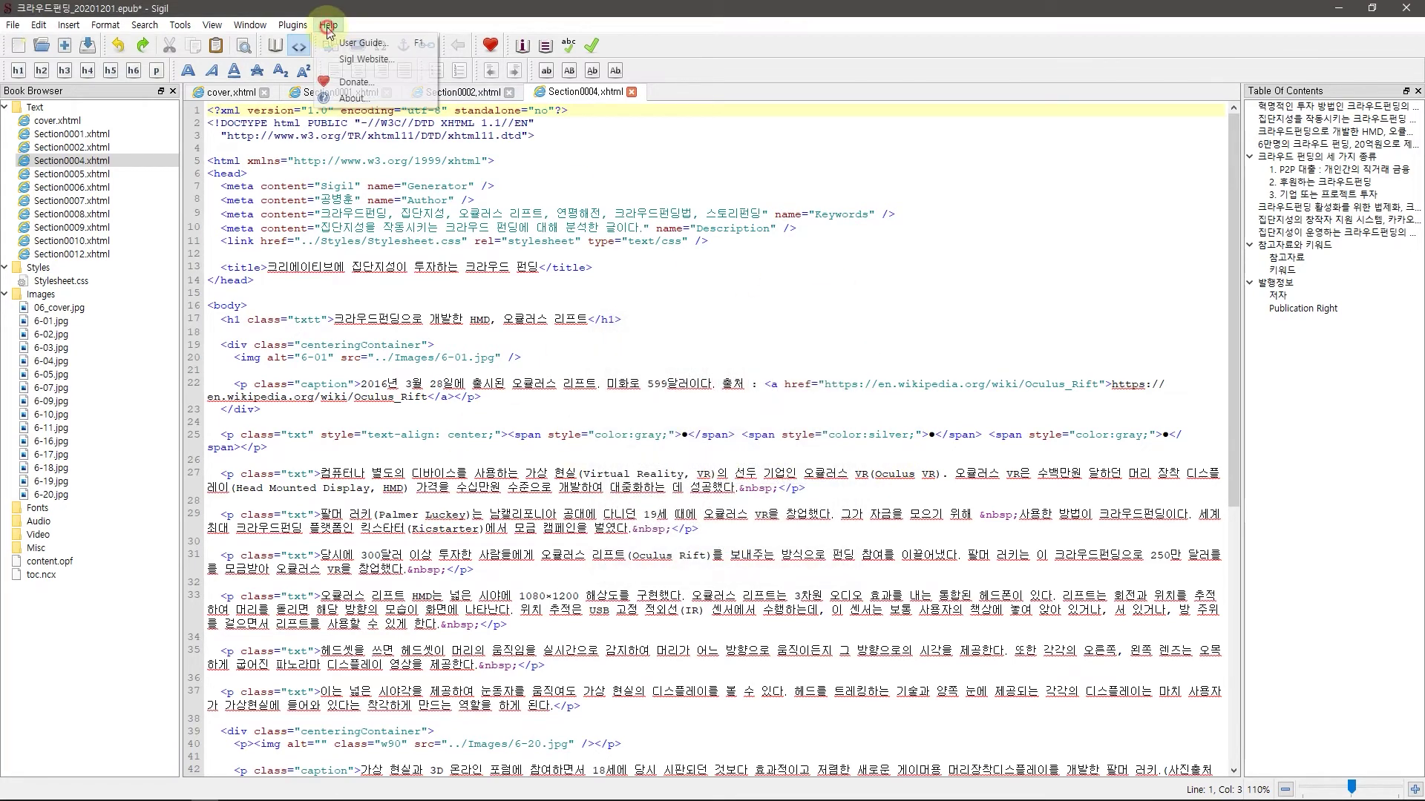
{"action": "left_click", "coordinate": [365, 98]}
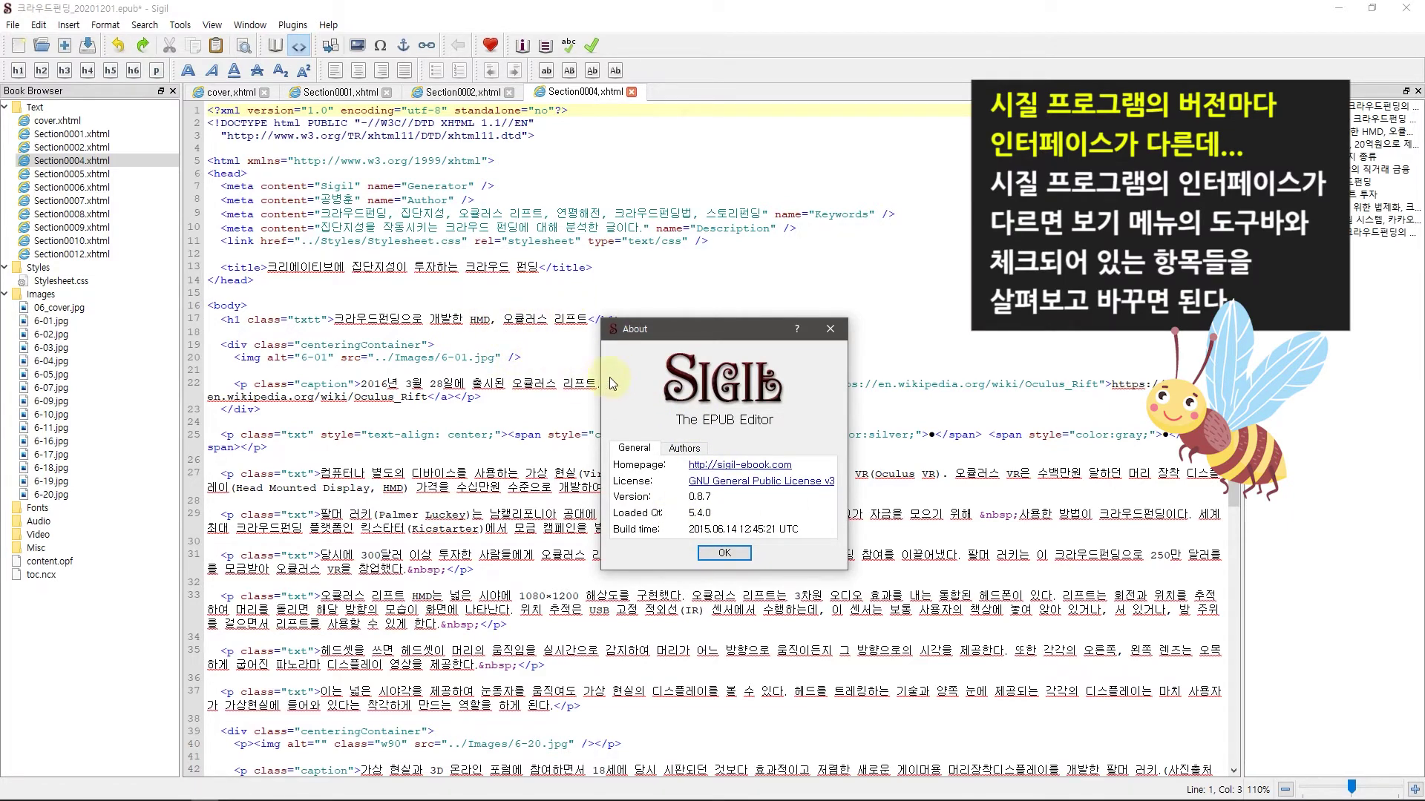
{"action": "left_click", "coordinate": [733, 561]}
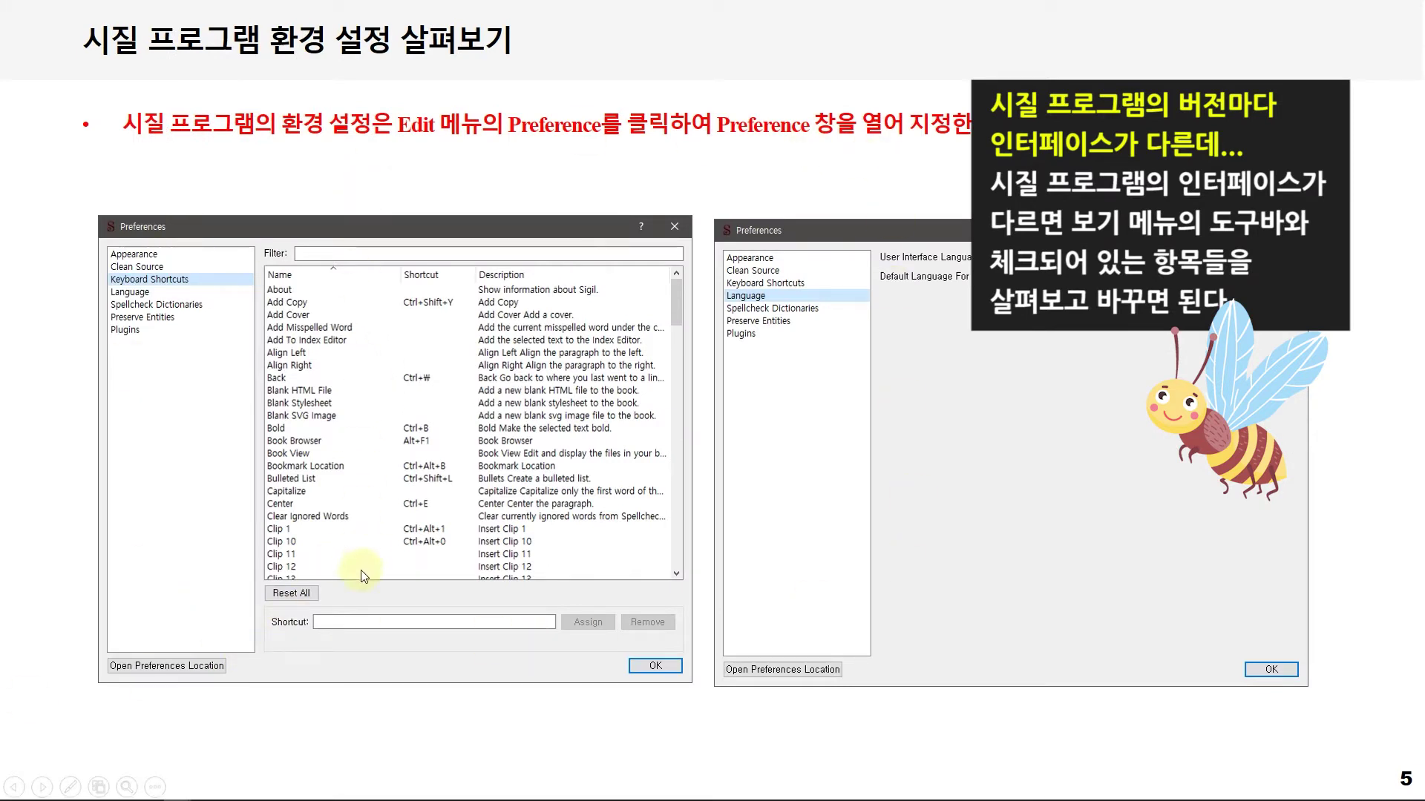
{"action": "left_click", "coordinate": [314, 331]}
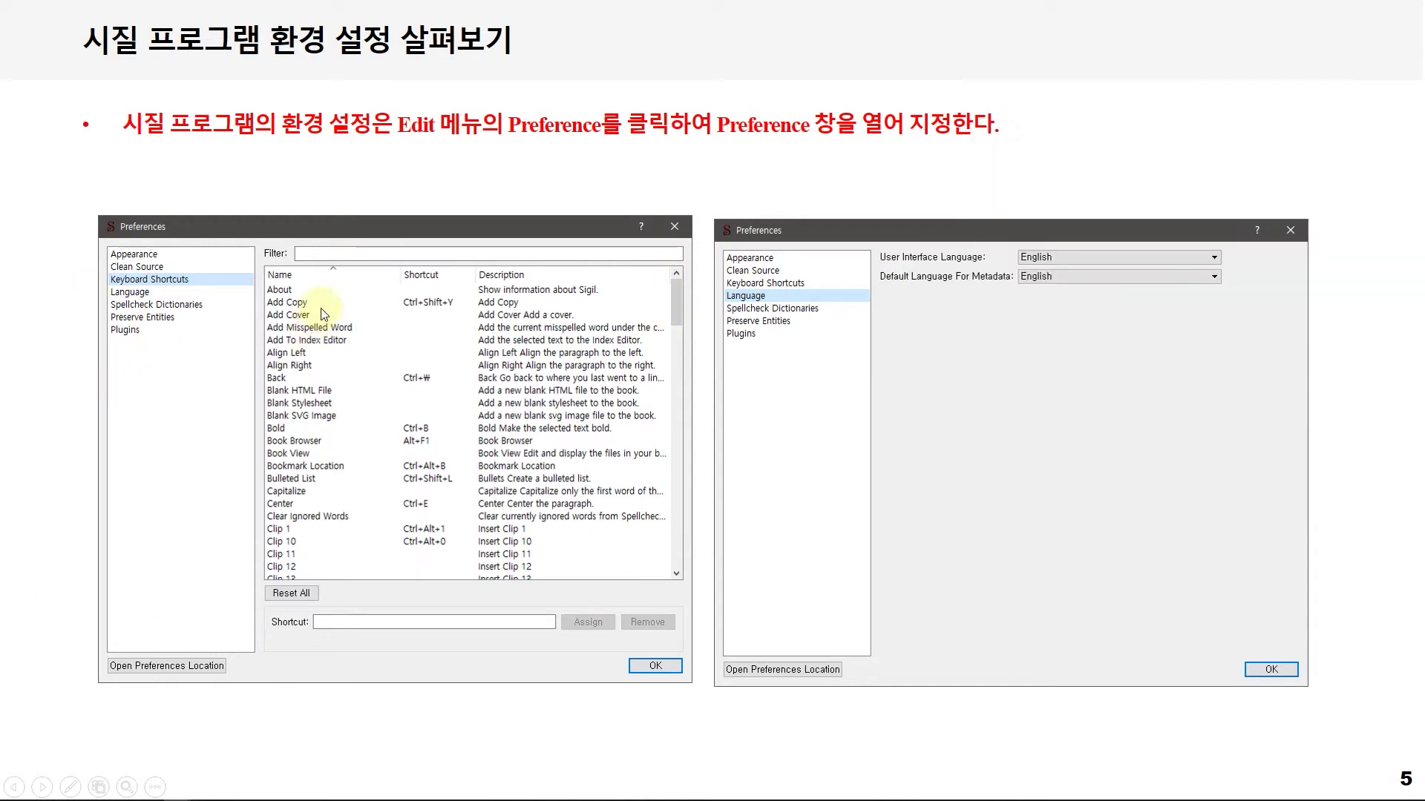